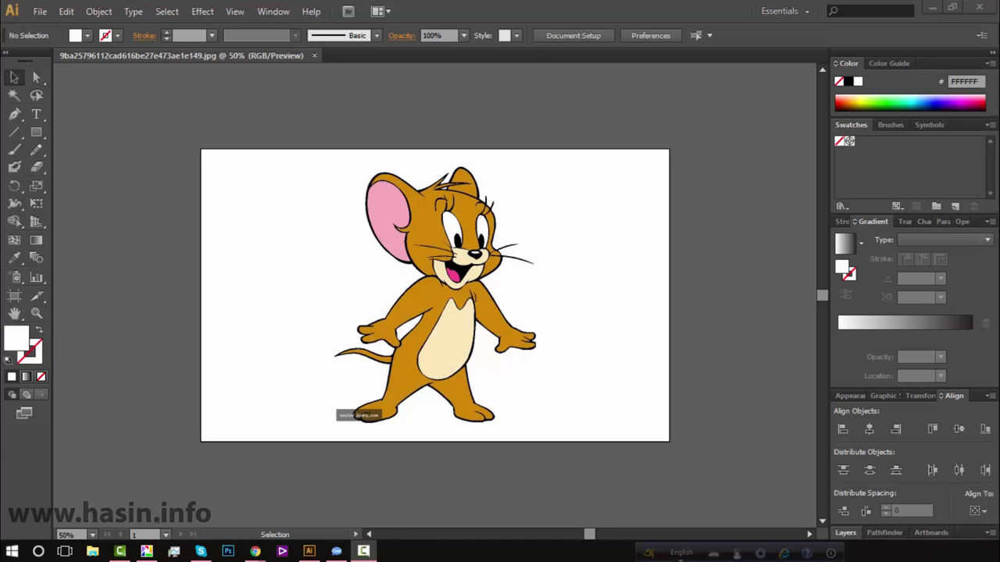
# - Select the placed Jerry mouse image and show the Image Trace presets list
pyautogui.click(466, 254)
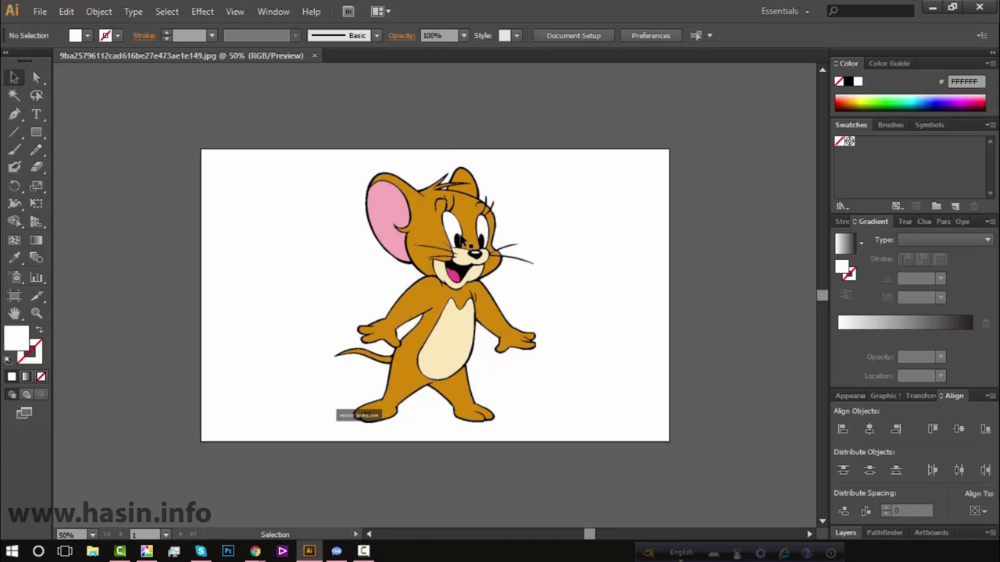
pyautogui.click(462, 237)
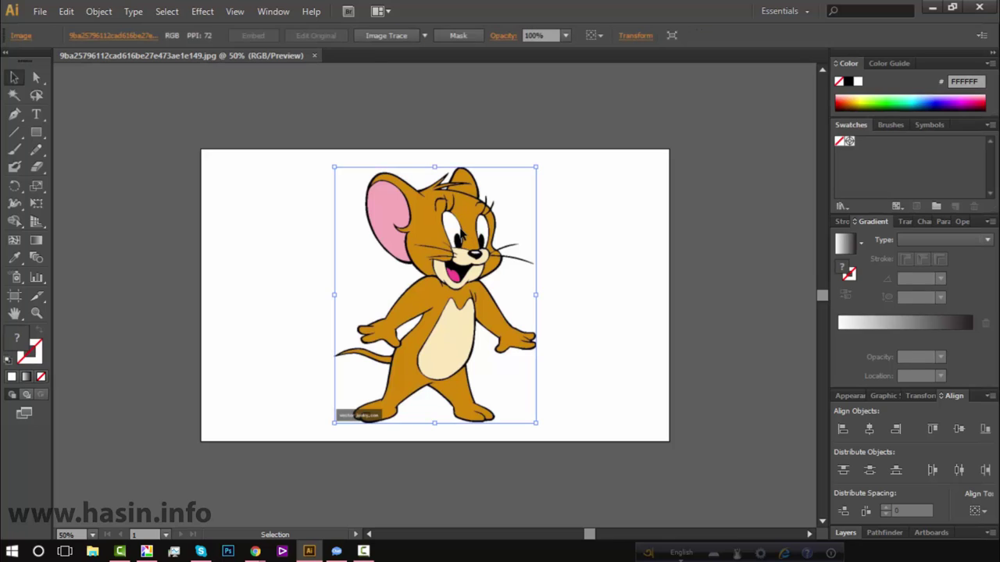
pyautogui.click(425, 35)
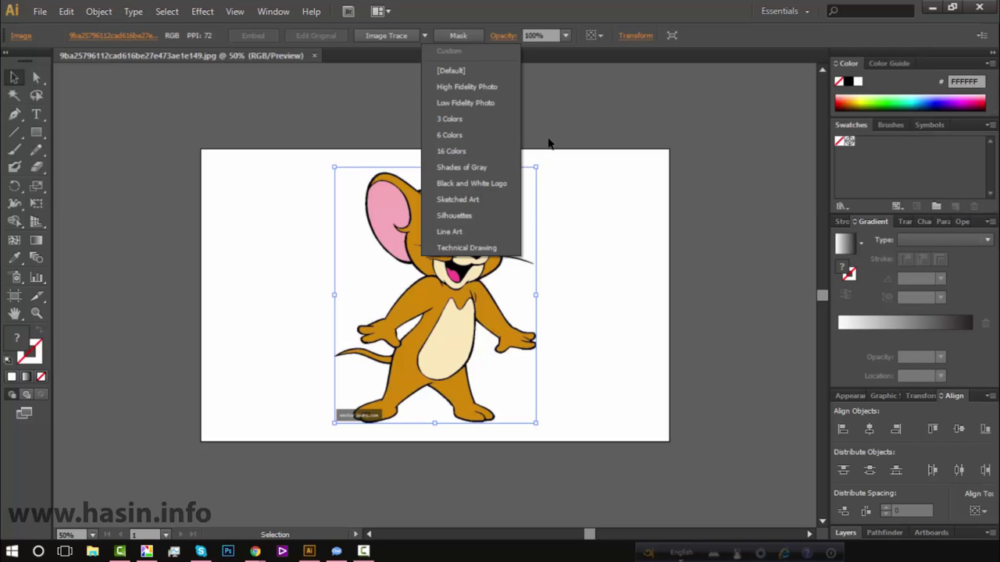
pyautogui.click(570, 127)
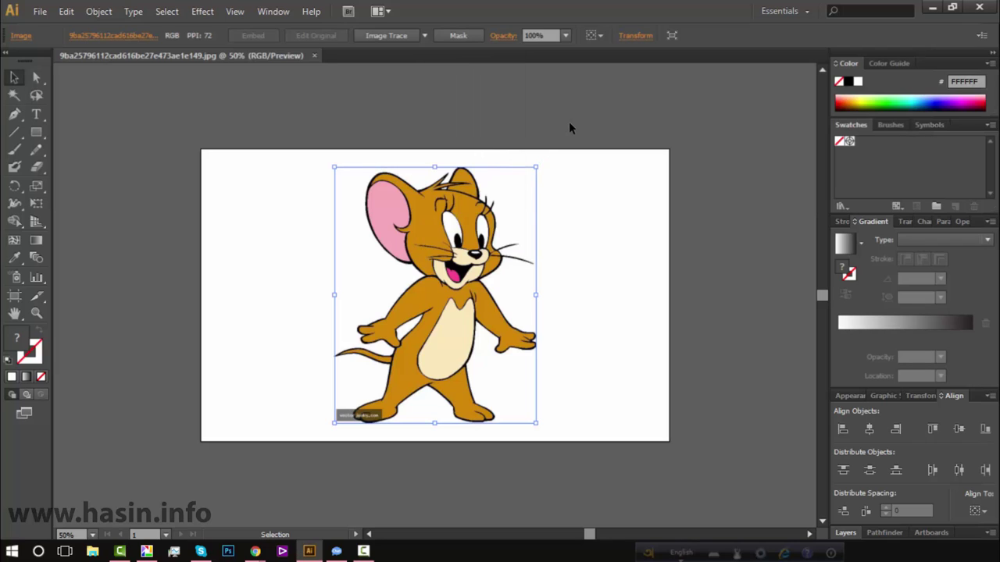
pyautogui.click(444, 119)
pyautogui.click(452, 211)
pyautogui.click(387, 35)
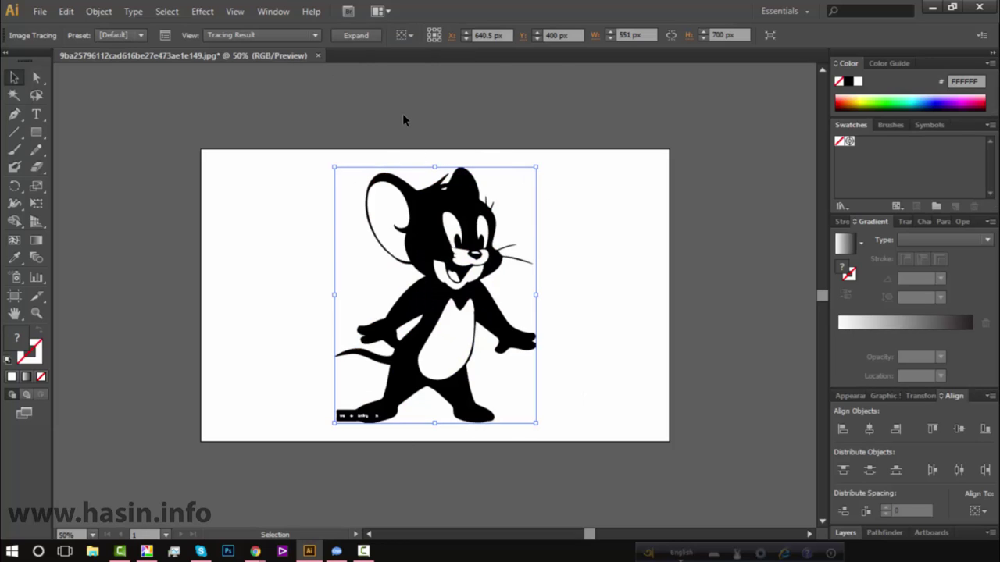
pyautogui.hotkey('ctrl', 'z')
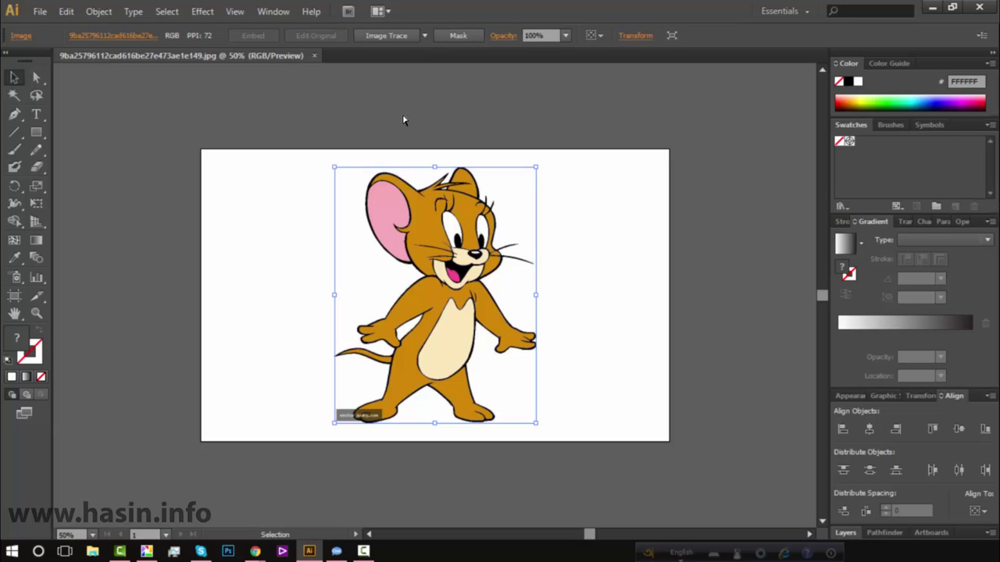
# - Trace the mouse image with the High Fidelity Photo preset
pyautogui.click(424, 35)
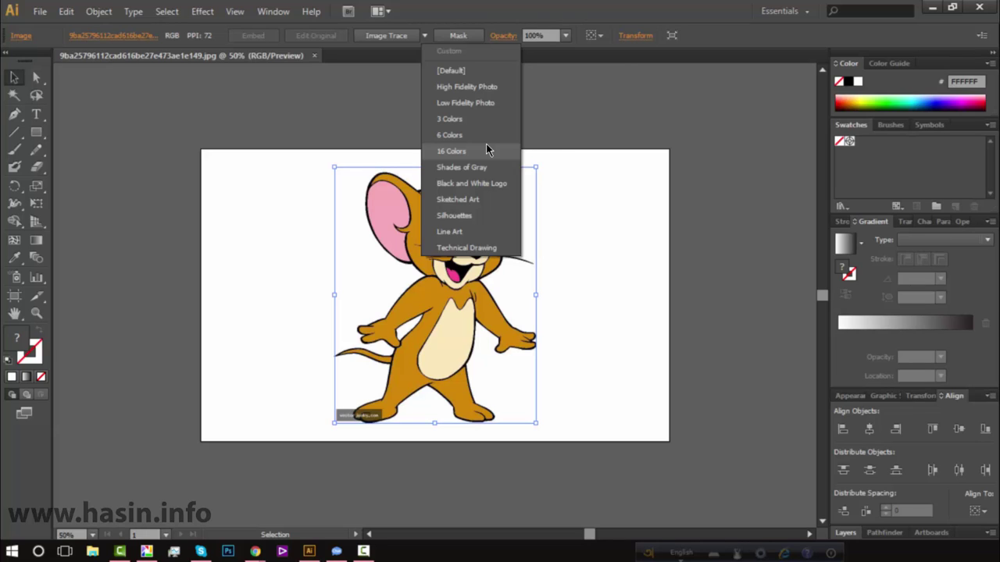
pyautogui.click(267, 214)
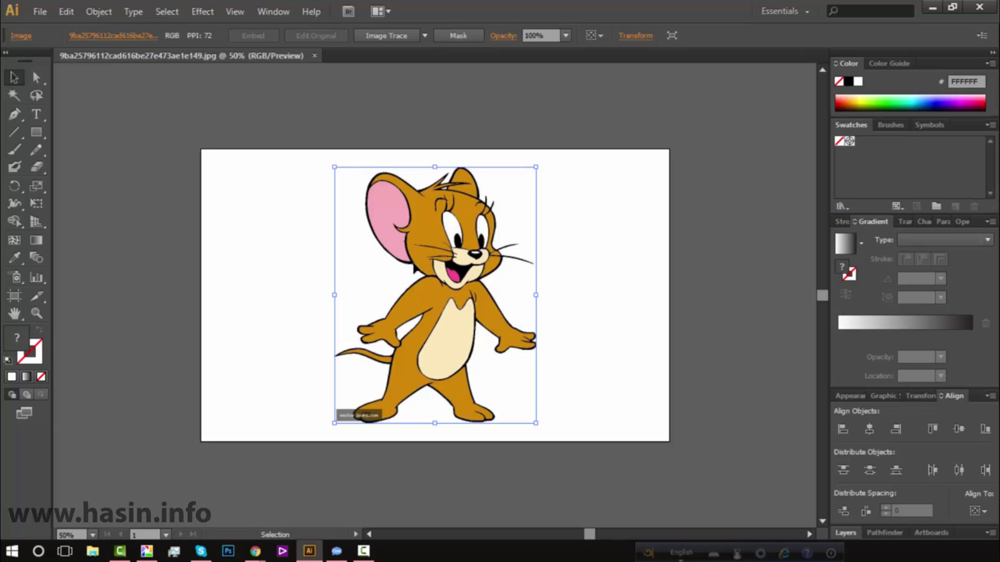
pyautogui.click(424, 35)
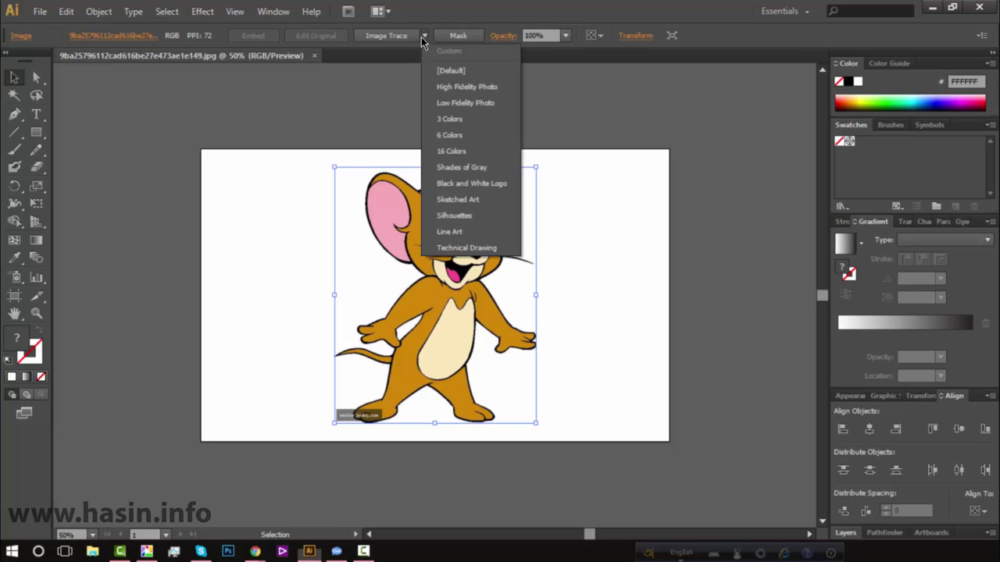
pyautogui.click(448, 91)
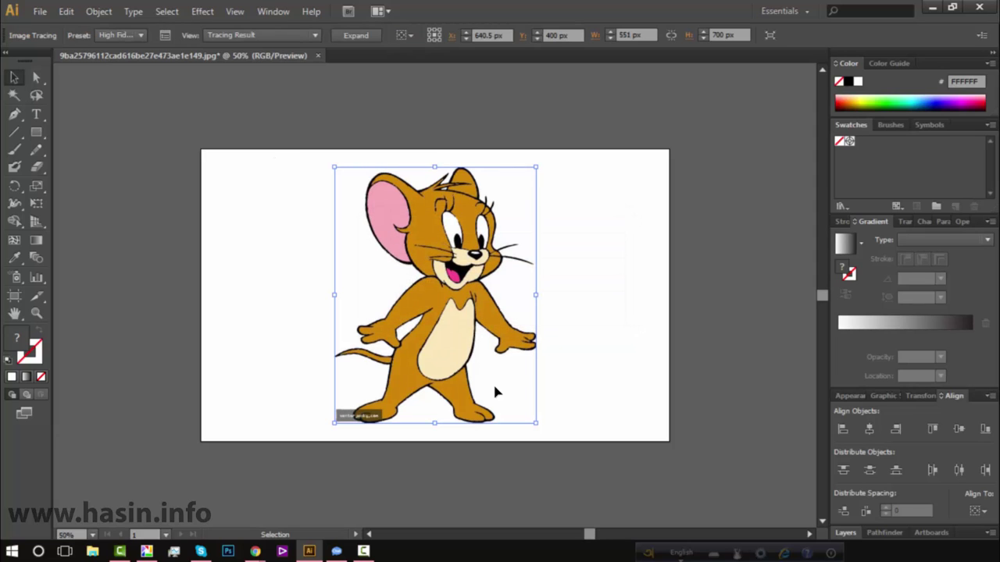
# - Zoom in on the traced mouse's head, then return to the Selection tool
pyautogui.scroll(4, 419, 307)
pyautogui.scroll(-3, 417, 305)
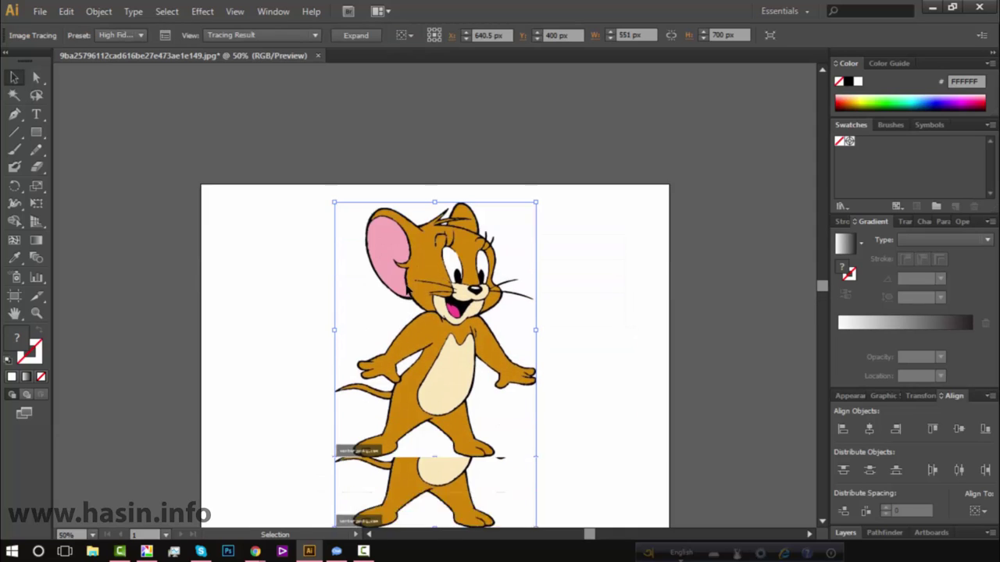
pyautogui.click(37, 313)
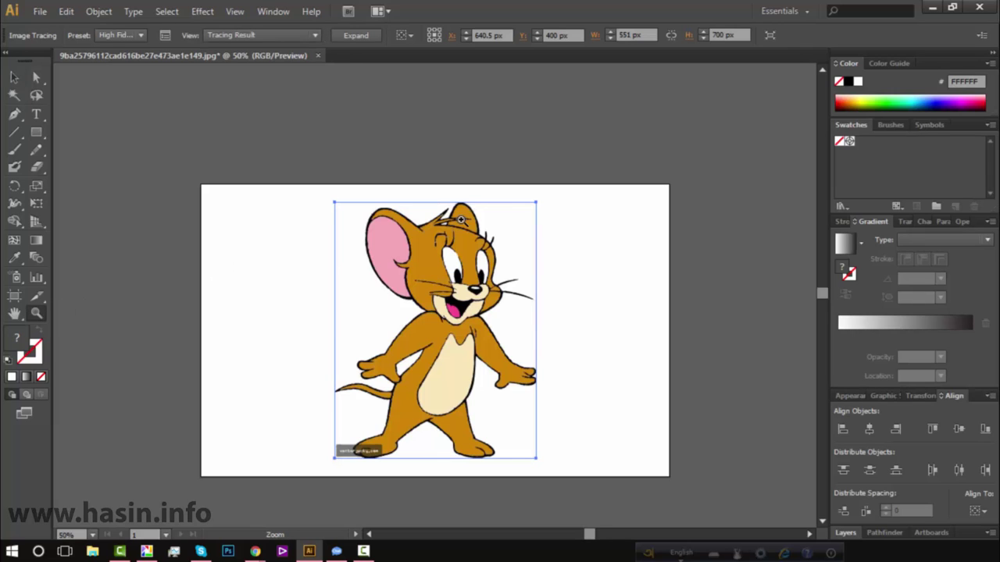
pyautogui.moveTo(346, 188); pyautogui.dragTo(573, 356)
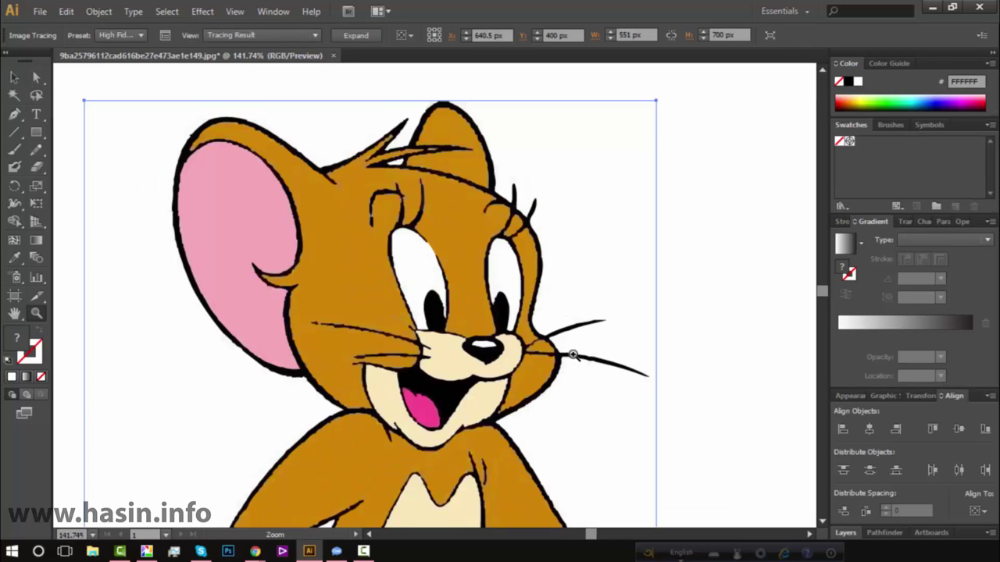
pyautogui.scroll(1, 573, 355)
pyautogui.click(14, 77)
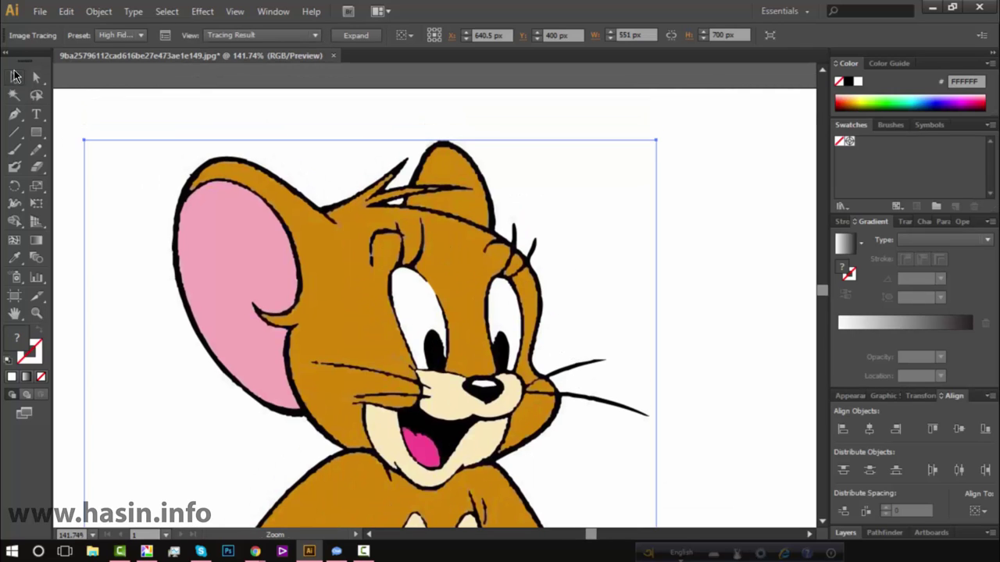
# - Expand the High Fidelity Photo trace into editable vector paths
pyautogui.click(355, 37)
pyautogui.scroll(-2, 511, 305)
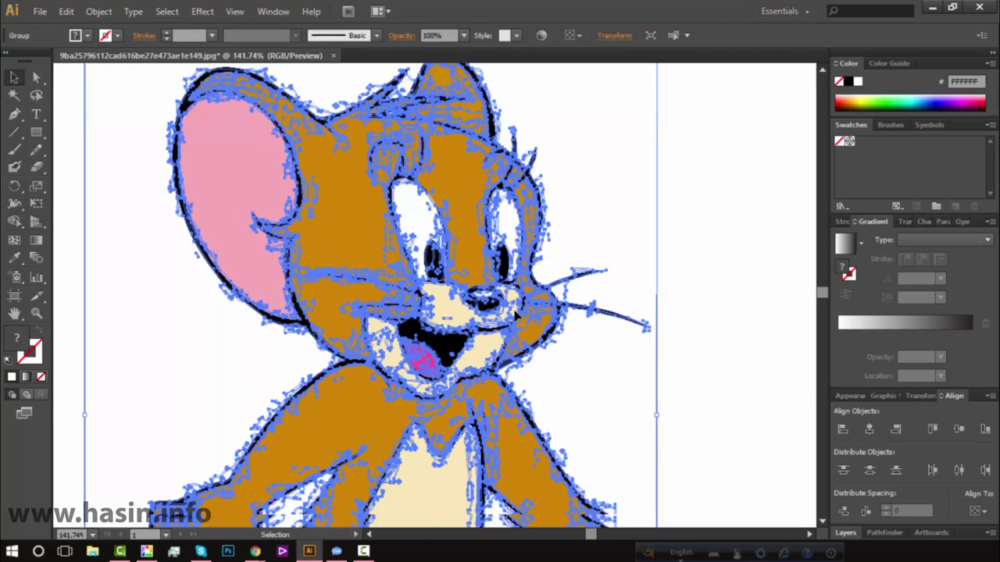
pyautogui.scroll(-3, 515, 316)
pyautogui.scroll(-3, 514, 313)
pyautogui.scroll(-2, 514, 313)
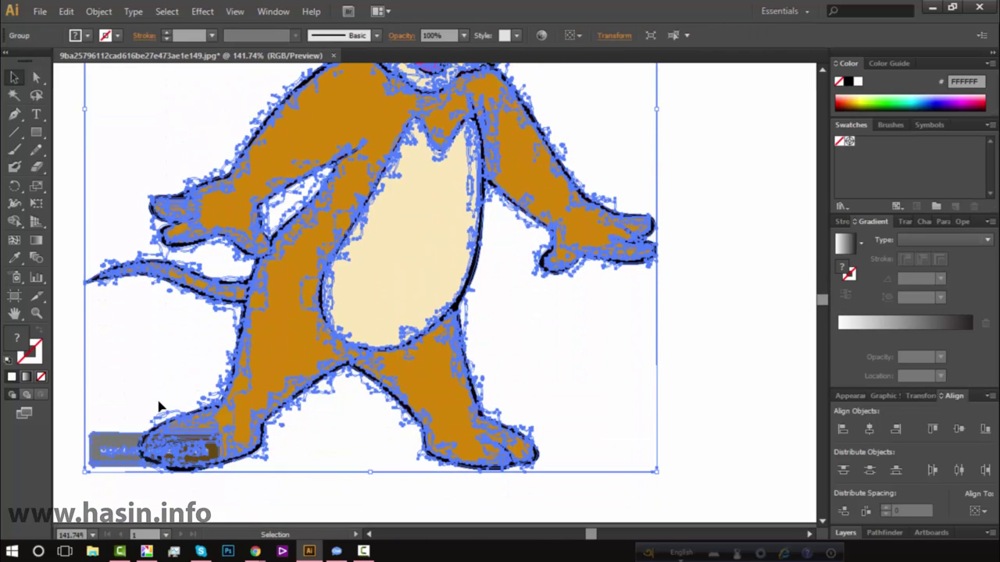
pyautogui.scroll(1, 177, 353)
pyautogui.scroll(1, 177, 353)
pyautogui.scroll(2, 606, 290)
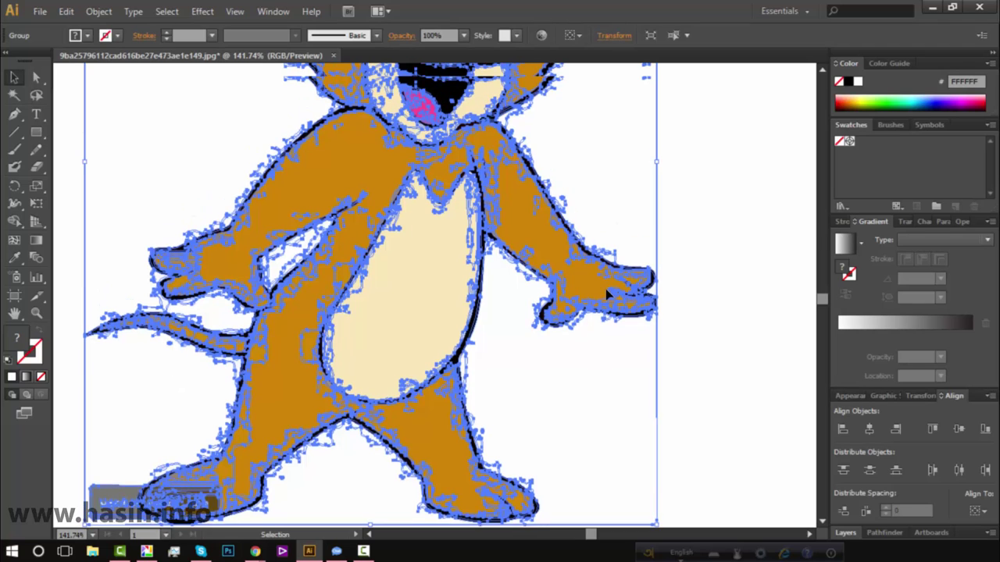
pyautogui.scroll(2, 606, 290)
pyautogui.scroll(2, 682, 248)
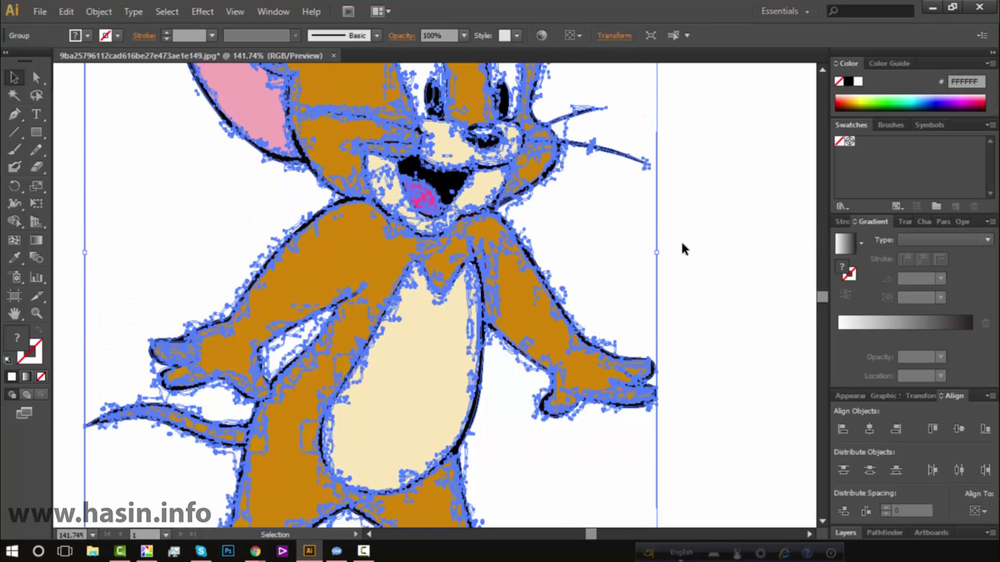
# - Move the expanded mouse artwork above the artboard
pyautogui.hotkey('ctrl', '-')
pyautogui.hotkey('ctrl', '-')
pyautogui.hotkey('ctrl', '-')
pyautogui.hotkey('ctrl', '-')
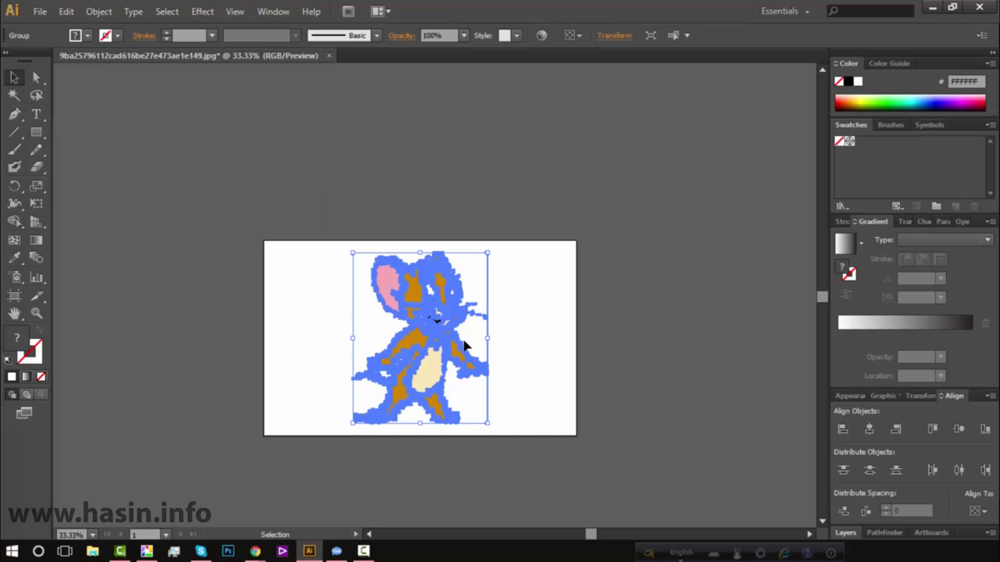
pyautogui.scroll(10, 464, 344)
pyautogui.moveTo(424, 486); pyautogui.dragTo(441, 234)
pyautogui.click(565, 341)
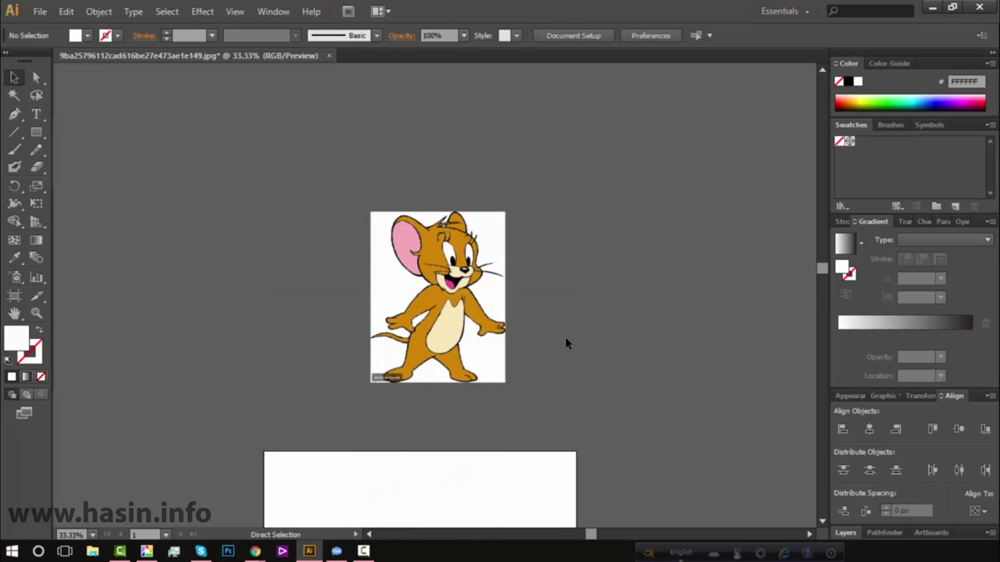
# - Inspect the traced edges up close, then select the traced mouse group
pyautogui.hotkey('ctrl', '+')
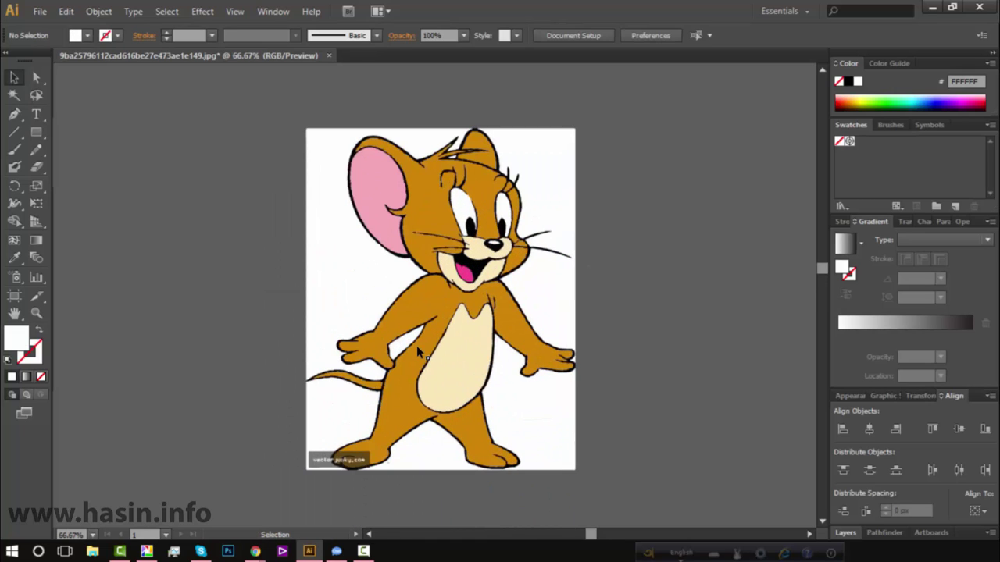
pyautogui.hotkey('ctrl', '+')
pyautogui.hotkey('ctrl', '+')
pyautogui.hotkey('ctrl', '+')
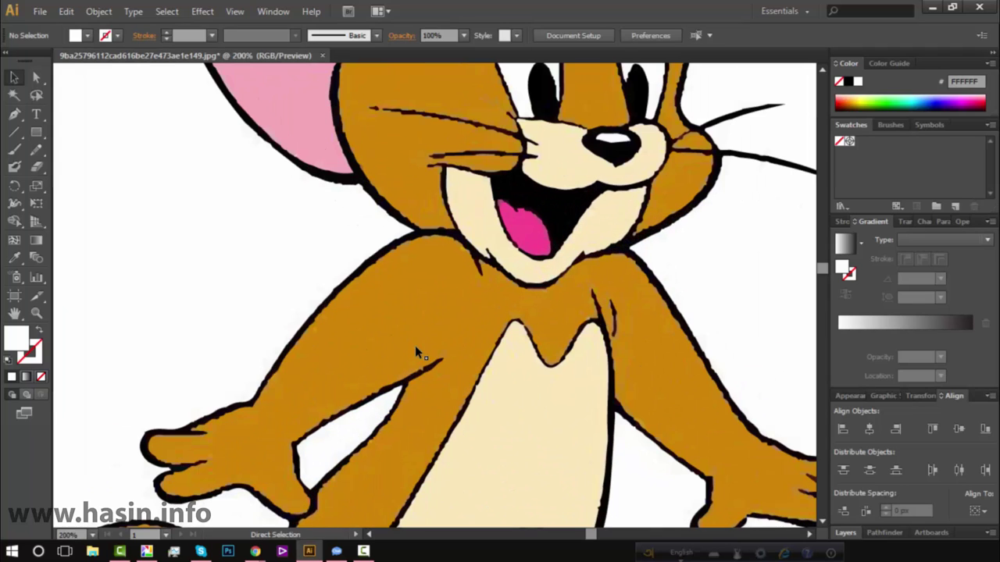
pyautogui.hotkey('ctrl', '+')
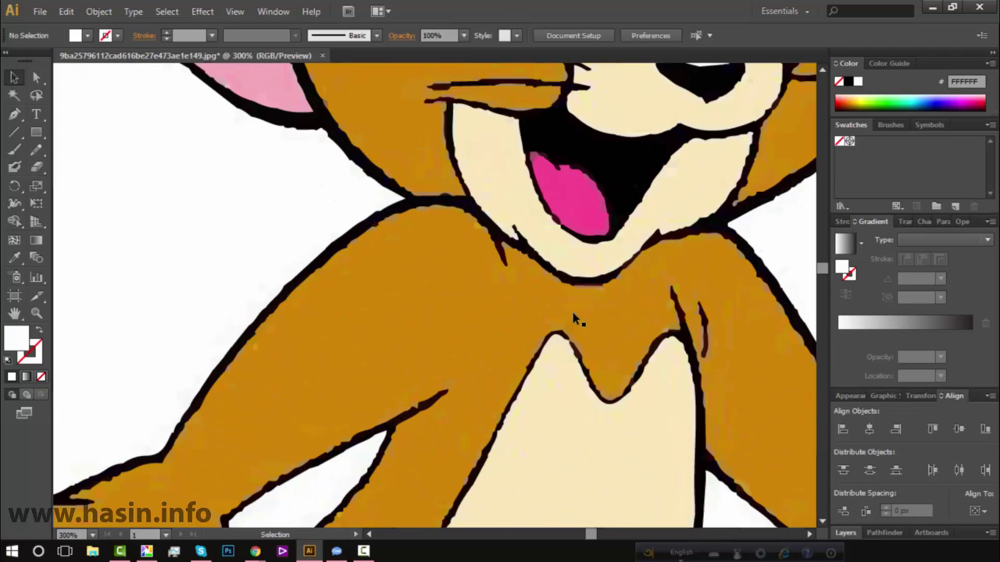
pyautogui.click(368, 233)
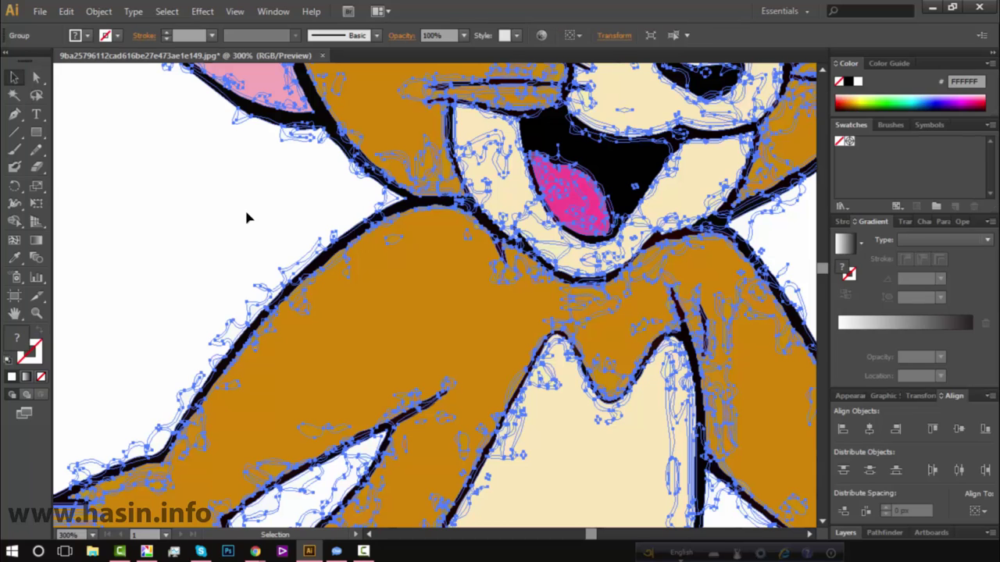
pyautogui.hotkey('ctrl', '-')
pyautogui.hotkey('ctrl', '-')
pyautogui.hotkey('ctrl', '-')
pyautogui.hotkey('ctrl', '-')
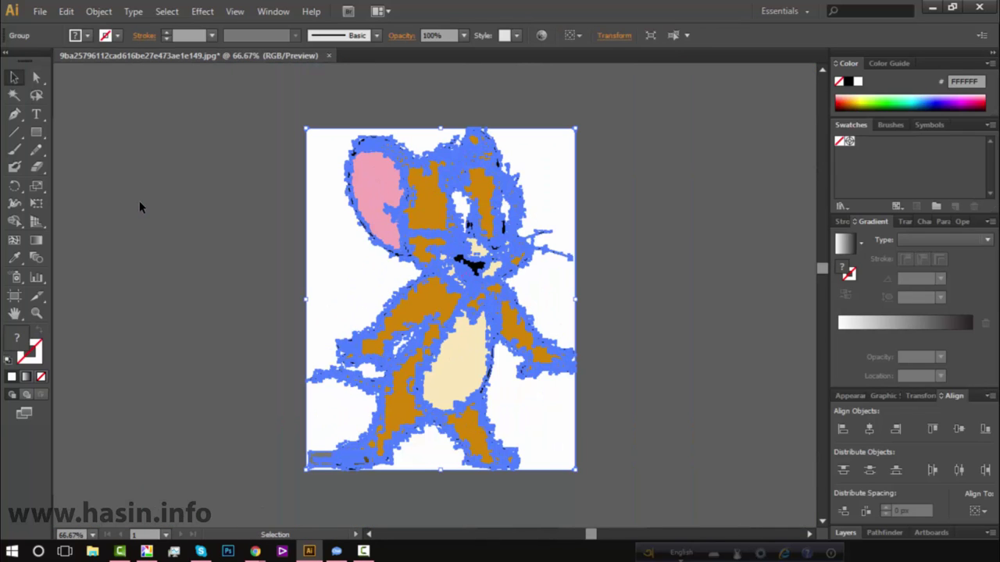
pyautogui.click(139, 202)
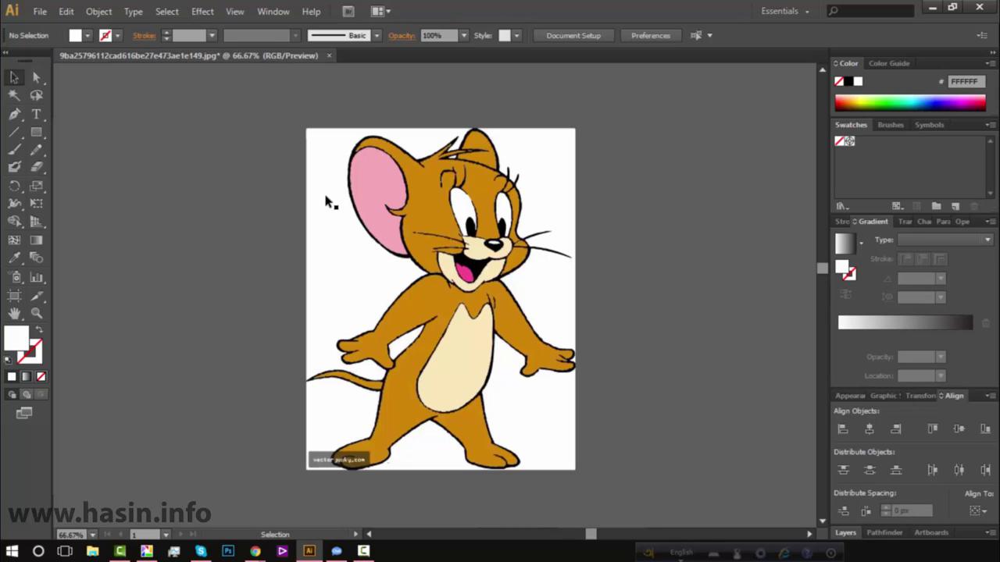
pyautogui.click(400, 238)
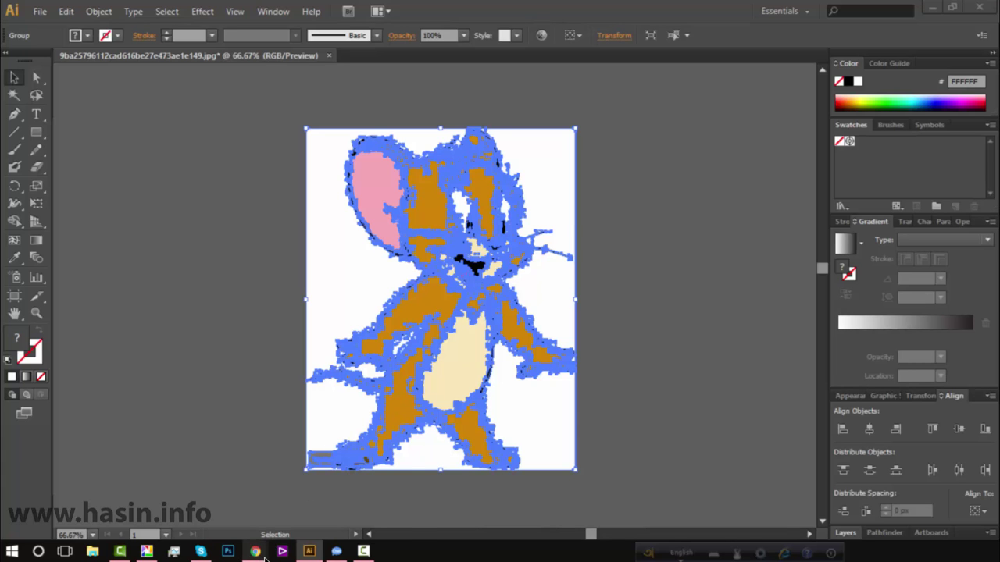
# - Preview the cartoon elephant in Chrome's 'cartoon' image results
pyautogui.click(315, 516)
pyautogui.scroll(-5, 470, 285)
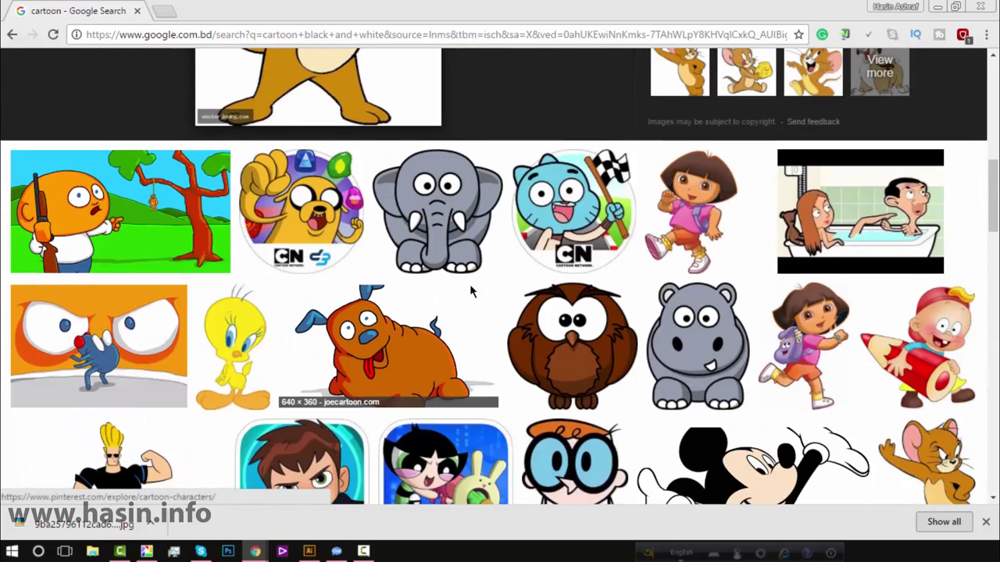
pyautogui.scroll(-3, 469, 285)
pyautogui.scroll(3, 471, 289)
pyautogui.scroll(1, 472, 292)
pyautogui.click(410, 289)
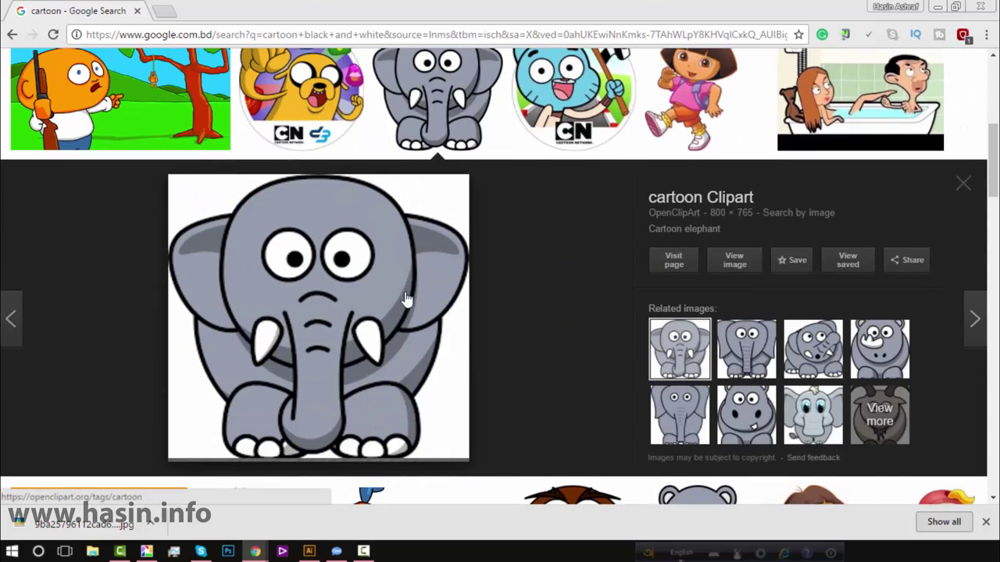
pyautogui.scroll(-2, 545, 251)
pyautogui.scroll(2, 545, 251)
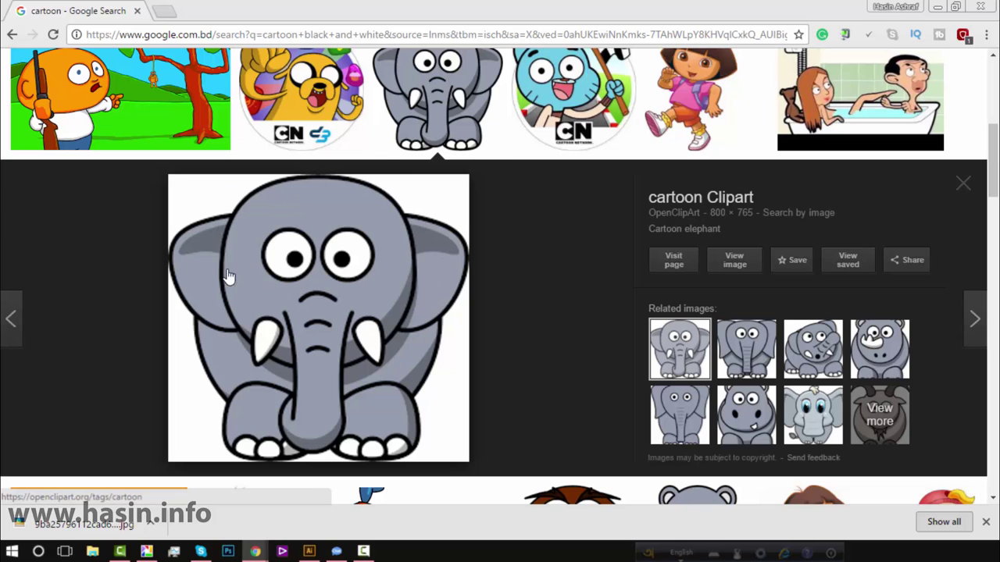
# - Preview Tweety, then scroll back to the top of the results
pyautogui.scroll(-3, 310, 303)
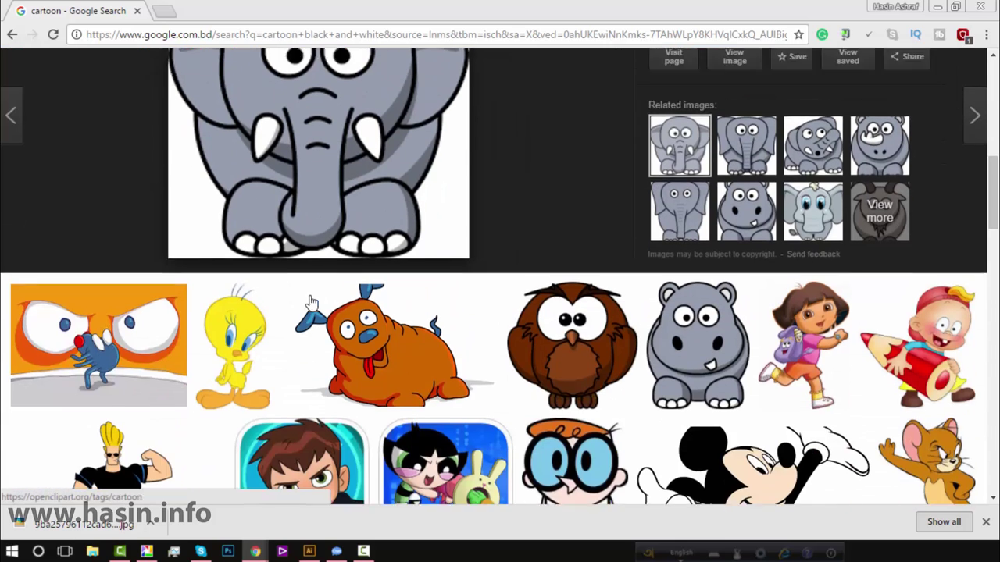
pyautogui.scroll(-3, 311, 303)
pyautogui.scroll(1, 311, 303)
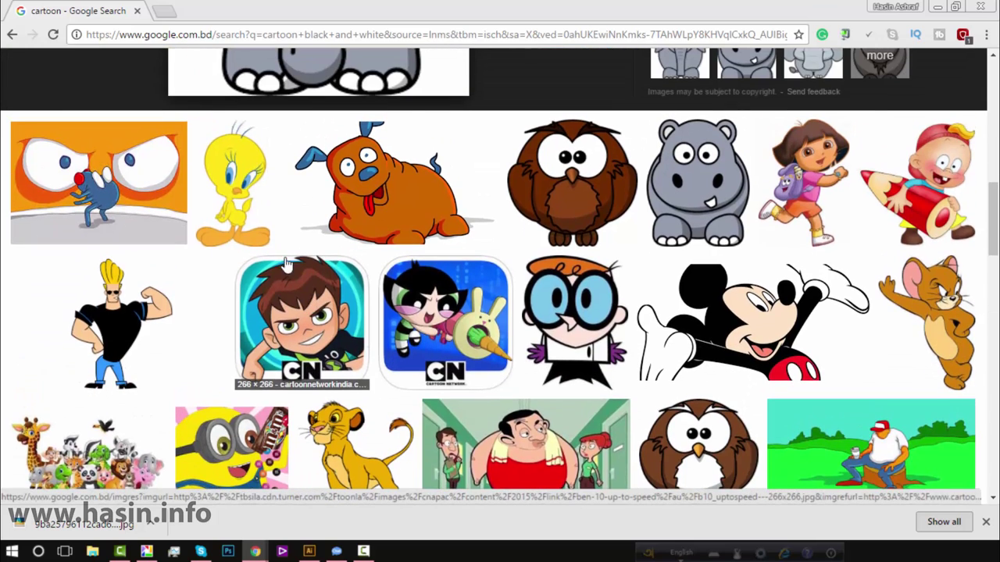
pyautogui.click(257, 189)
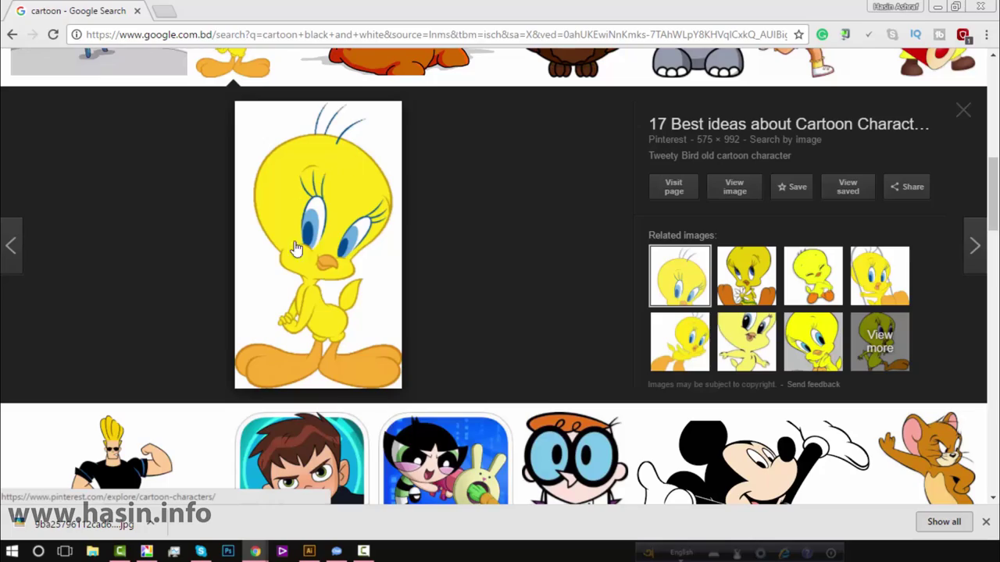
pyautogui.scroll(-4, 357, 156)
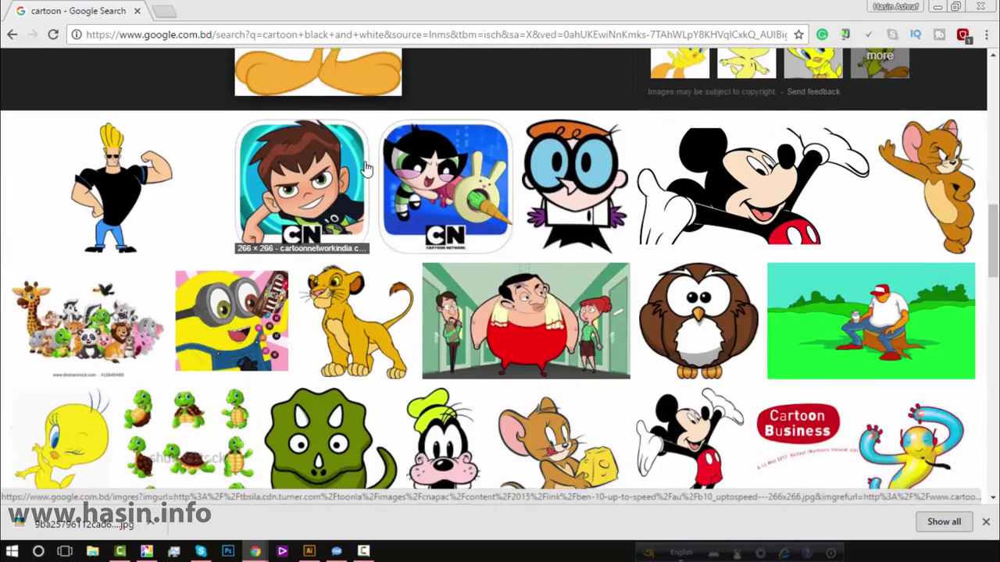
pyautogui.scroll(-2, 365, 168)
pyautogui.scroll(3, 366, 168)
pyautogui.scroll(5, 328, 148)
# - Search Google Images for 'cartoon HD png'
pyautogui.scroll(1, 283, 129)
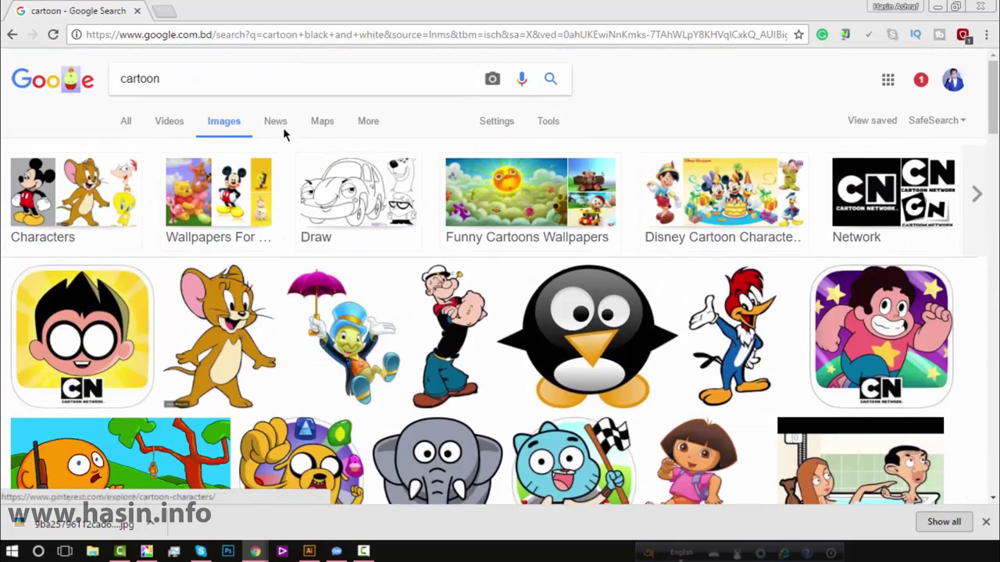
pyautogui.click(254, 79)
pyautogui.write('H')
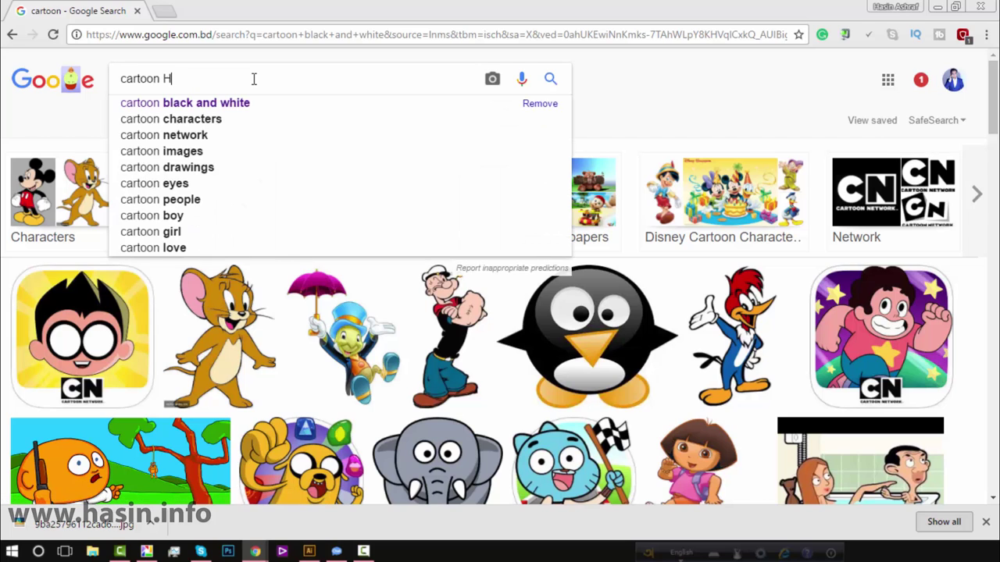
pyautogui.write('D ph')
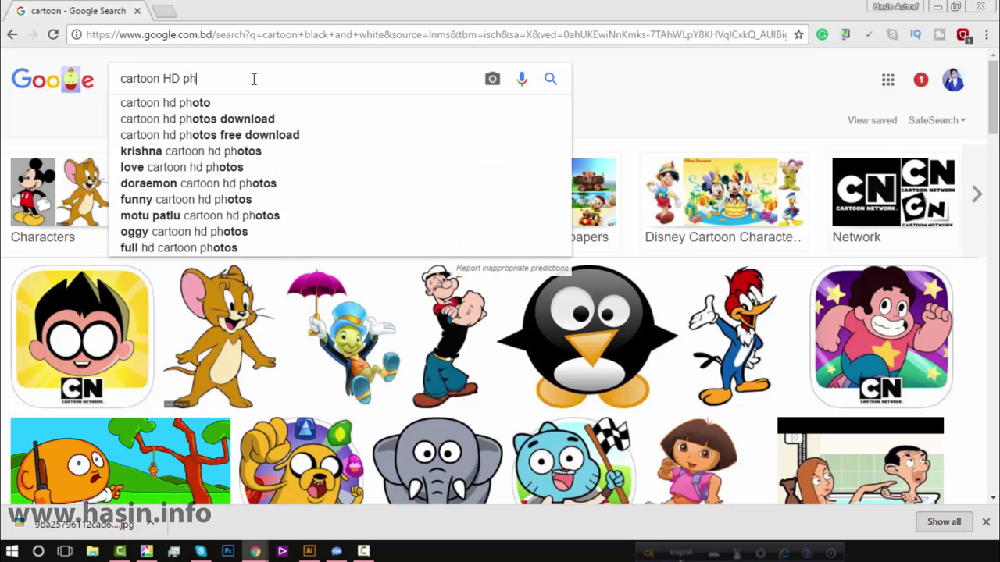
pyautogui.press('BackSpace')
pyautogui.press('BackSpace')
pyautogui.write('pn')
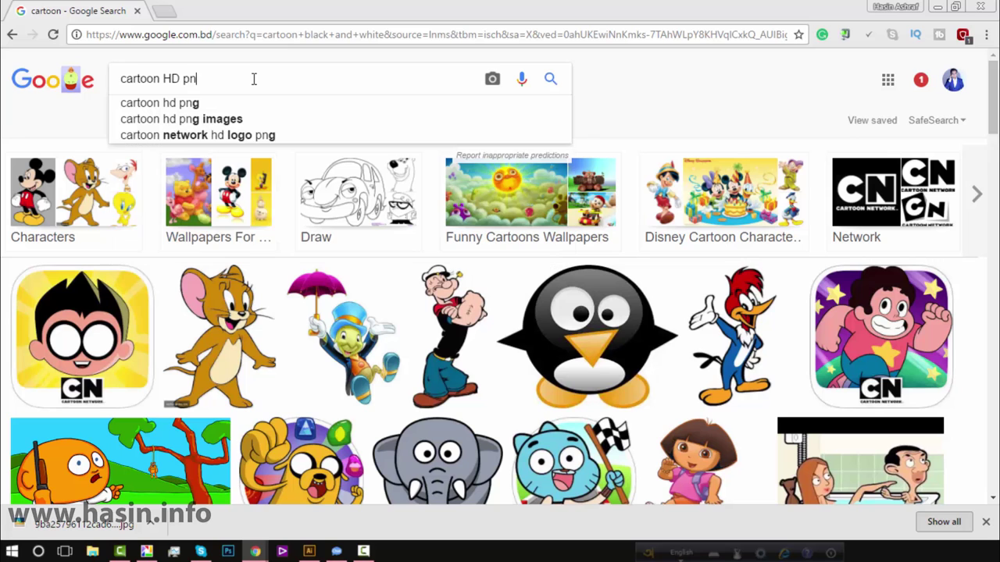
pyautogui.write('g')
pyautogui.press('Return')
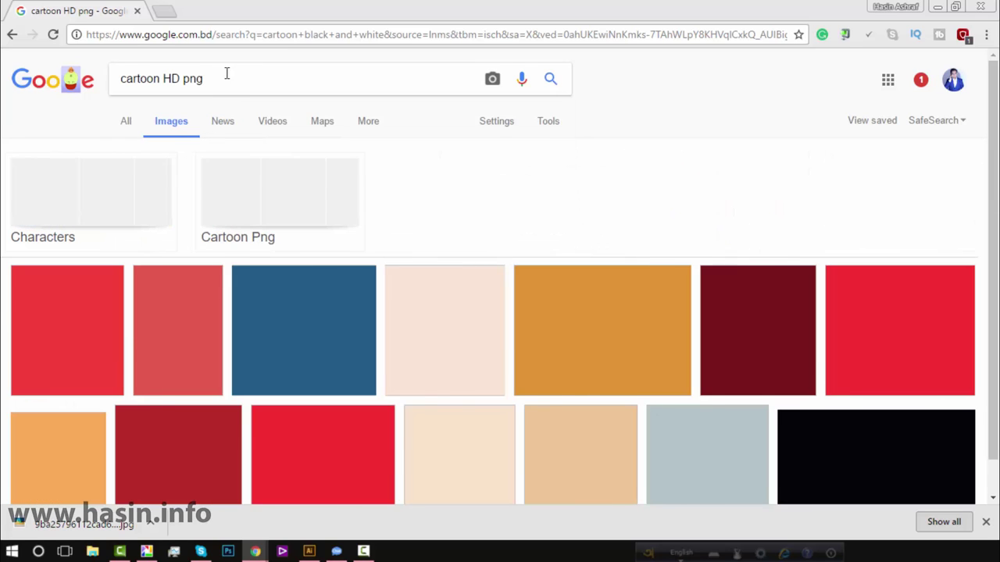
# - Preview the first Mickey PNG and open its full image in a new tab
pyautogui.scroll(-2, 234, 172)
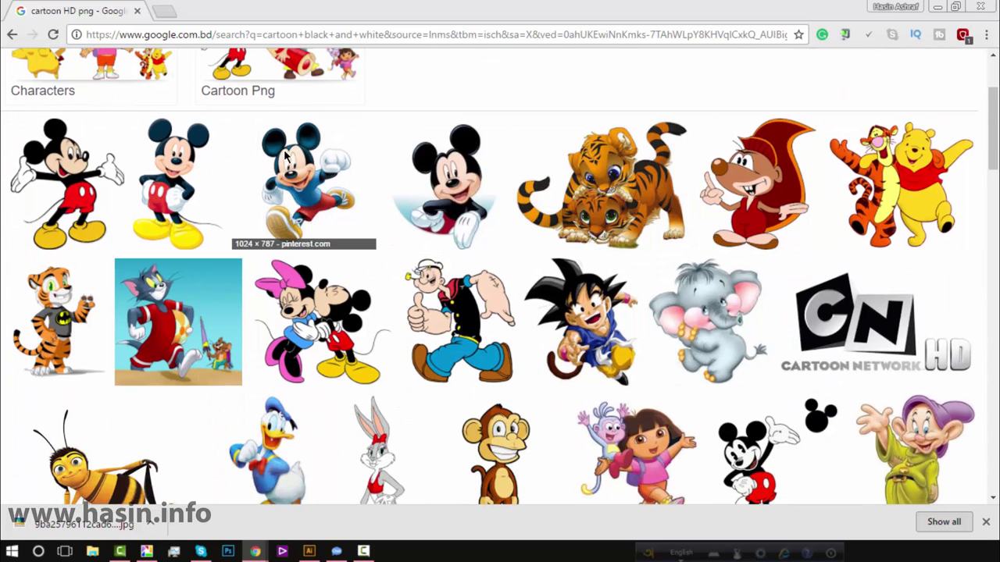
pyautogui.click(82, 193)
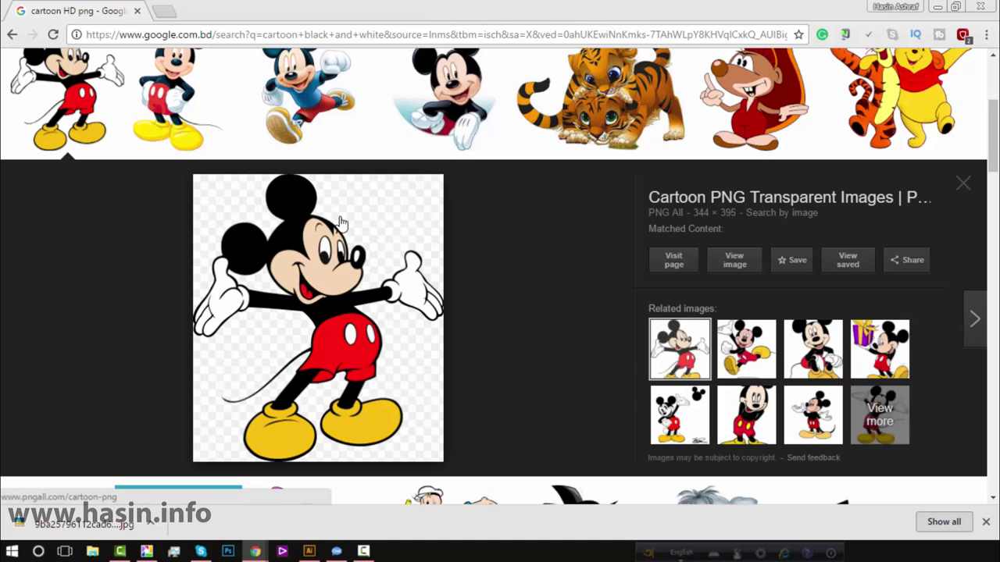
pyautogui.rightClick(301, 245)
pyautogui.click(595, 212)
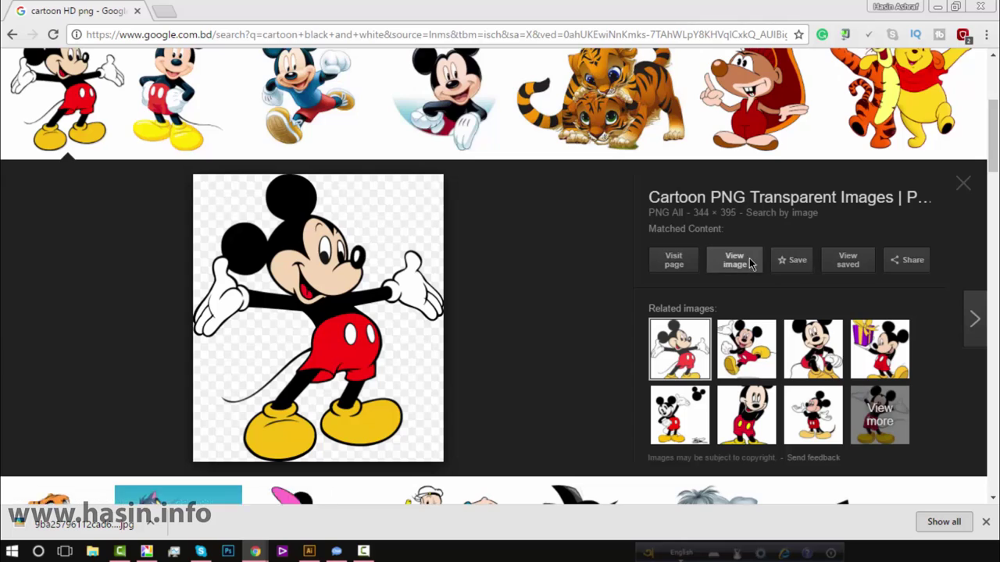
pyautogui.click(748, 262)
pyautogui.click(125, 9)
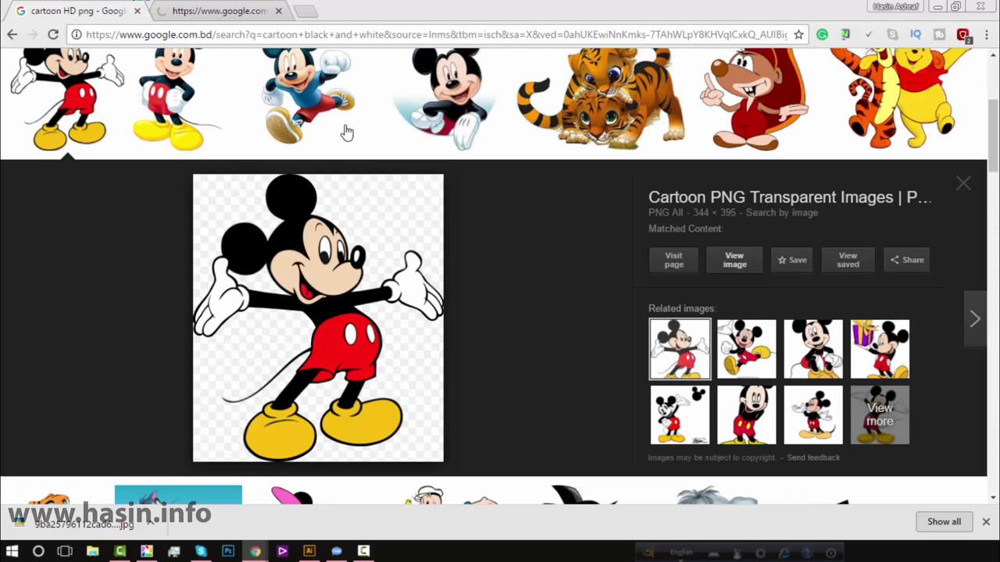
# - Look over the pngall source page, then return to Google Images
pyautogui.click(266, 8)
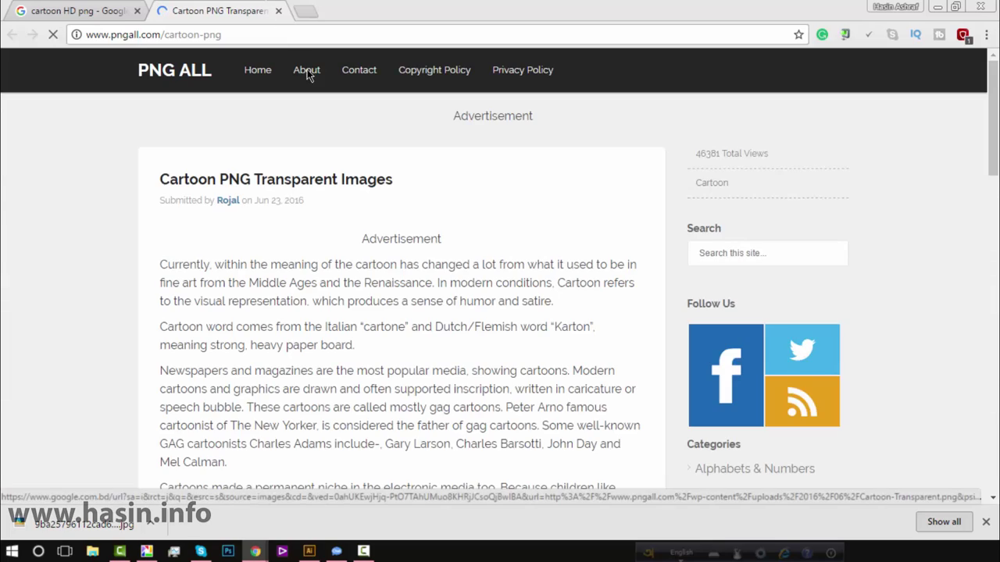
pyautogui.scroll(-5, 492, 297)
pyautogui.scroll(-4, 493, 297)
pyautogui.scroll(-4, 492, 297)
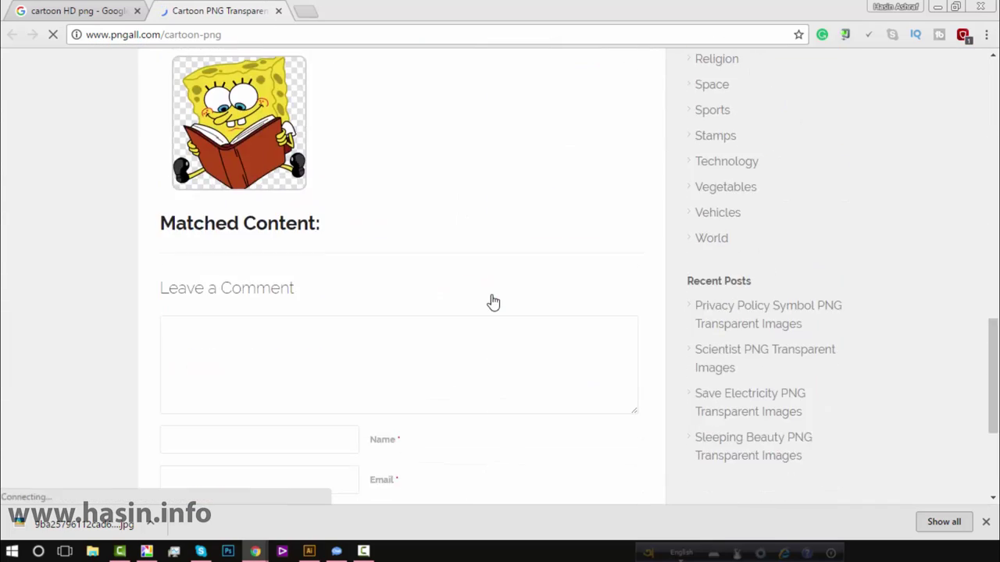
pyautogui.scroll(-3, 493, 301)
pyautogui.scroll(5, 492, 301)
pyautogui.scroll(5, 491, 297)
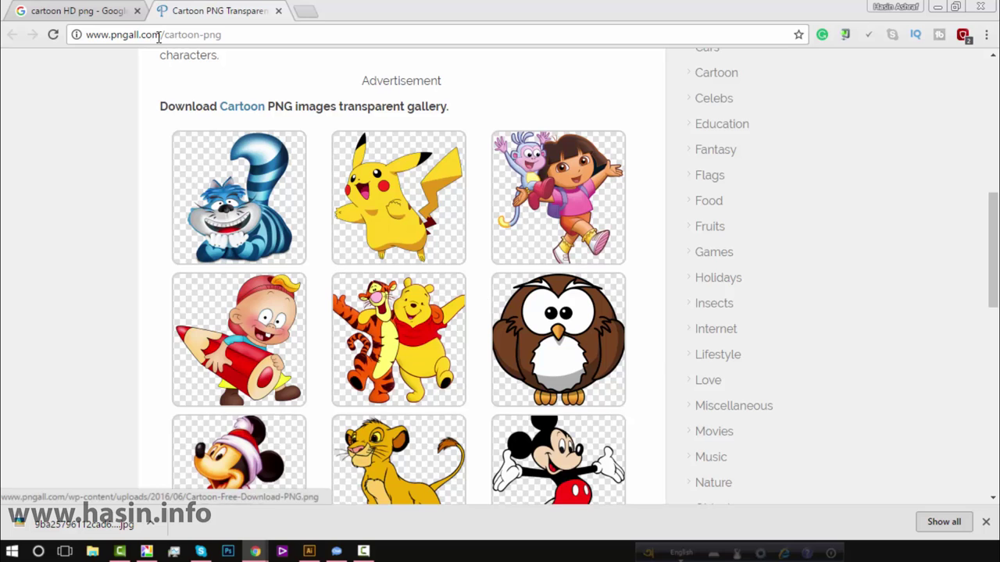
pyautogui.click(121, 8)
# - Save the Mickey preview image, which downloads as cartoon-png.htm
pyautogui.rightClick(317, 248)
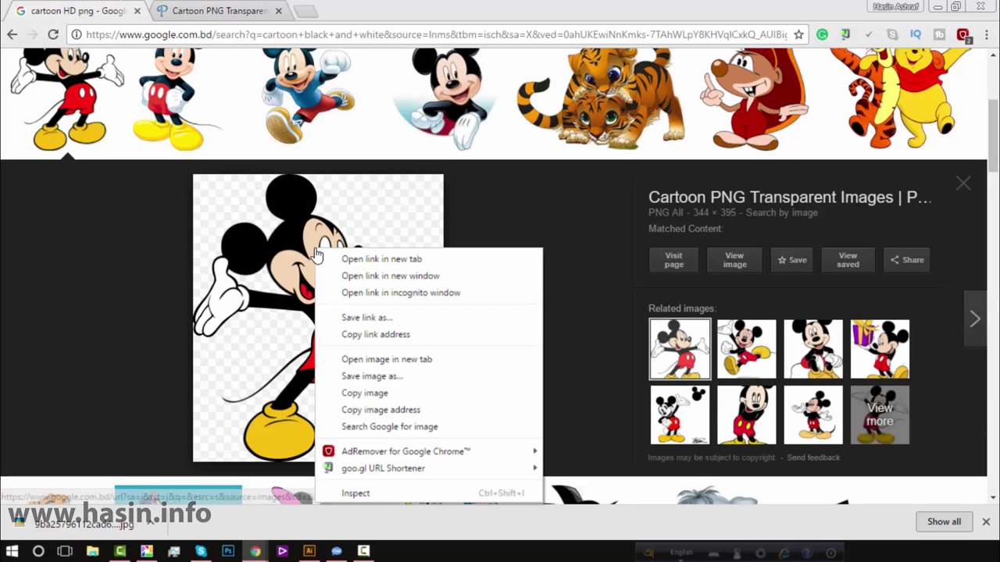
pyautogui.click(391, 381)
pyautogui.click(464, 329)
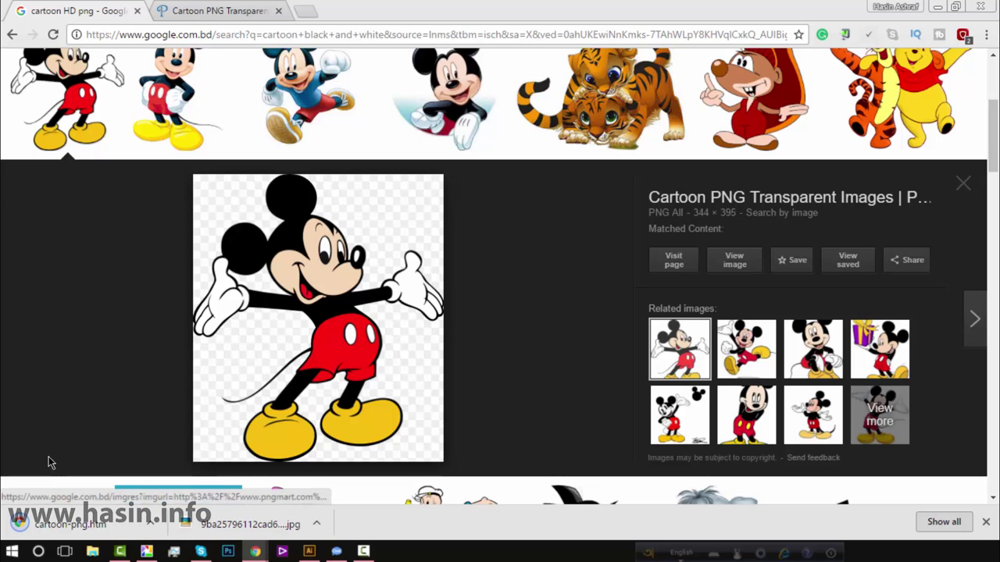
# - Try opening cartoon-png.htm in Illustrator, close it, and hide Illustrator
pyautogui.moveTo(59, 530)
pyautogui.mouseDown()
pyautogui.moveTo(388, 60)
pyautogui.moveTo(365, 56)
pyautogui.mouseUp()
pyautogui.click(492, 384)
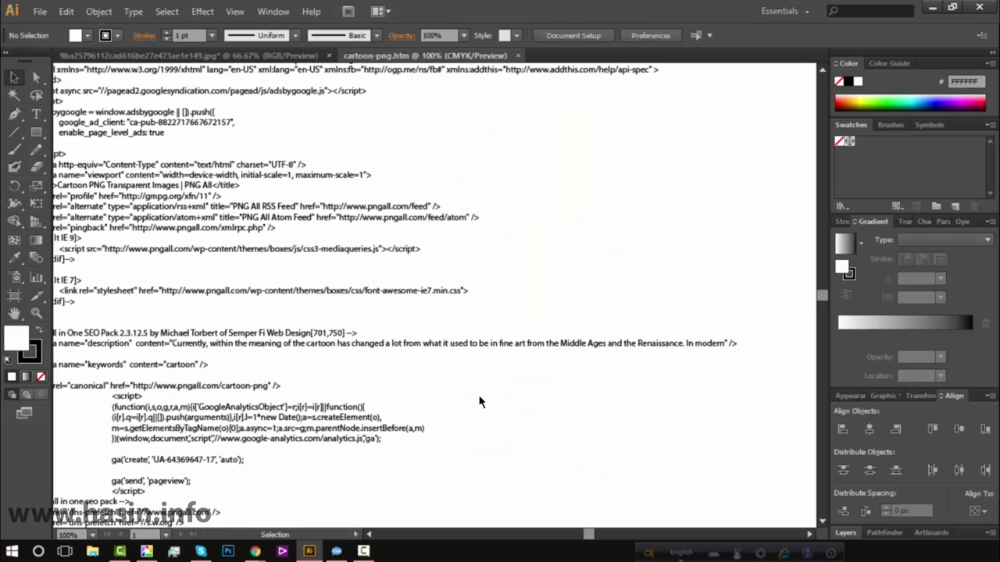
pyautogui.click(519, 56)
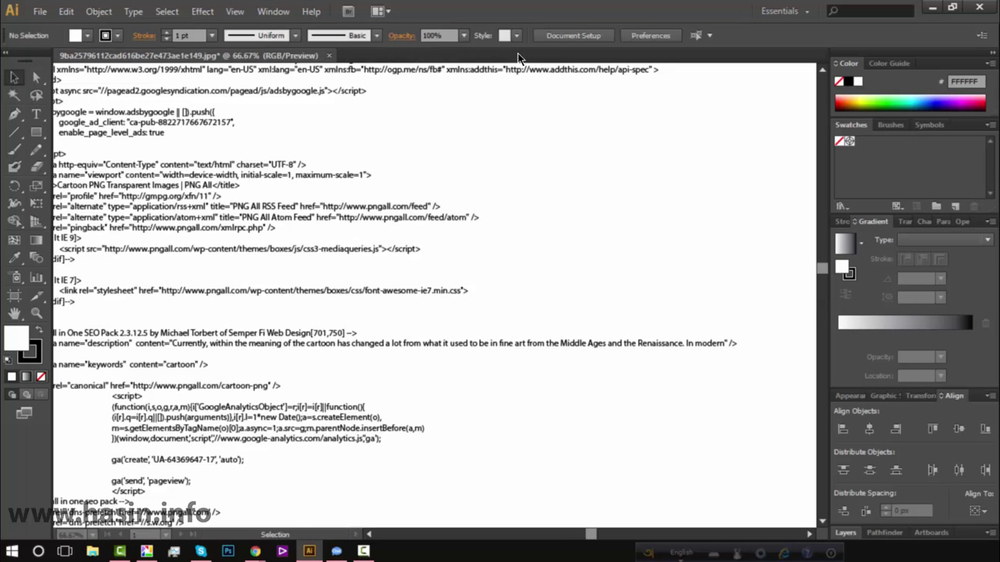
pyautogui.click(932, 6)
# - Open the clipartfox cartoon monkey result as a full-size image in its own tab
pyautogui.scroll(-1, 438, 236)
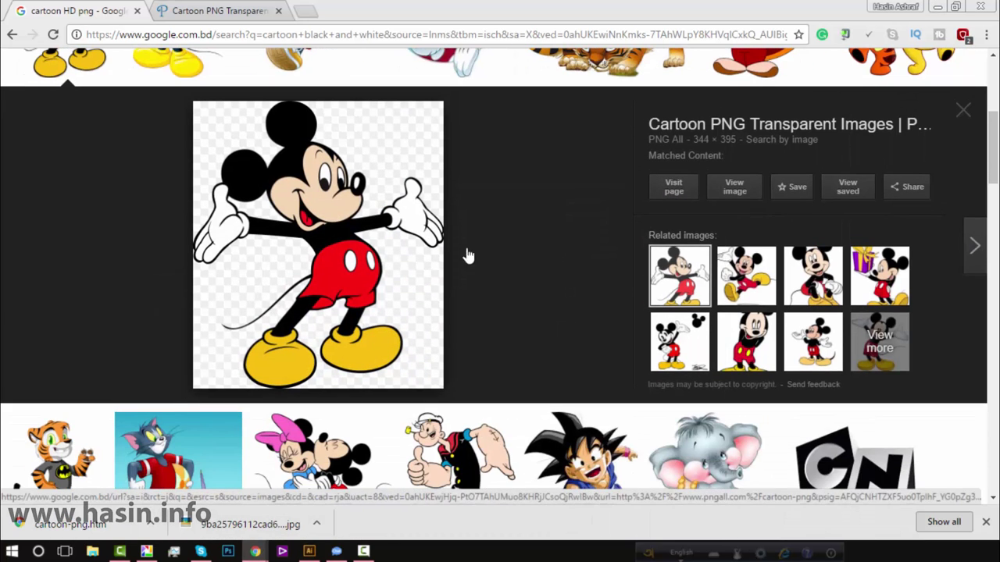
pyautogui.scroll(-2, 461, 297)
pyautogui.scroll(-2, 457, 316)
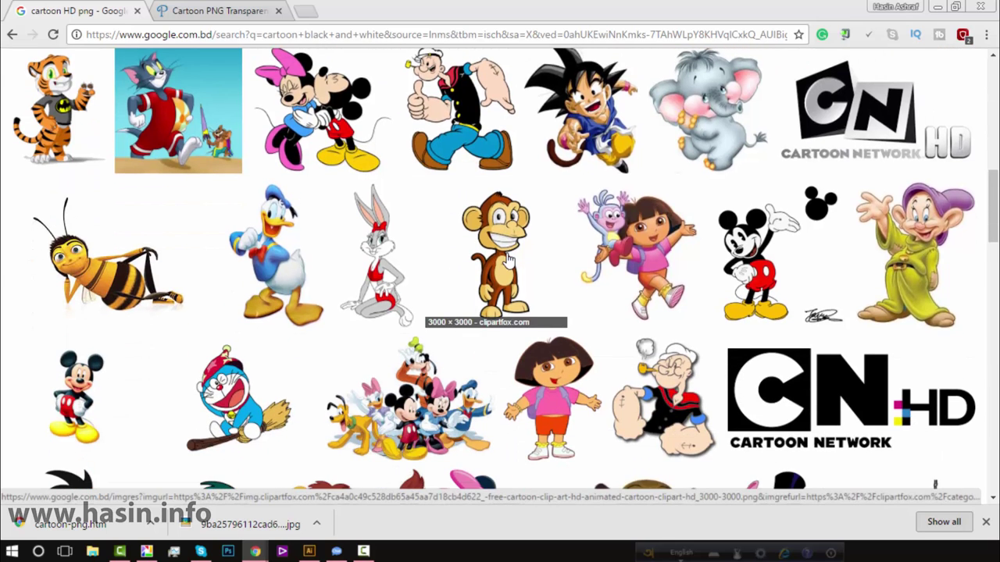
pyautogui.click(508, 260)
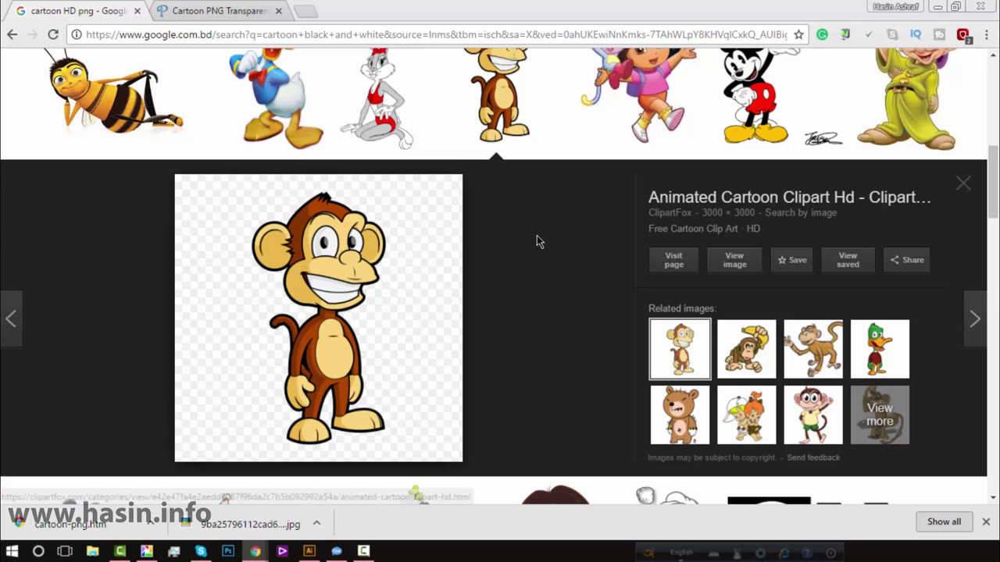
pyautogui.click(746, 266)
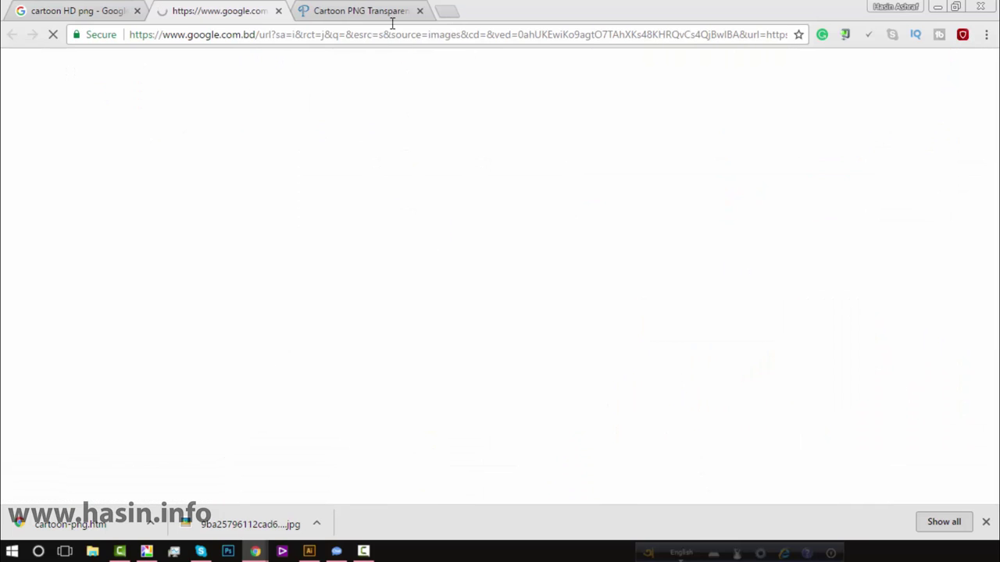
pyautogui.click(419, 11)
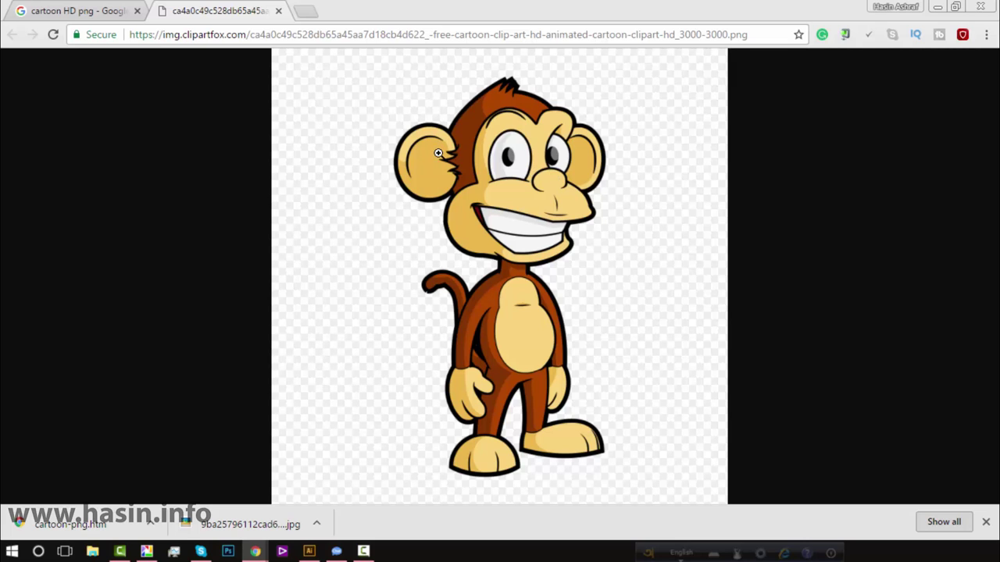
# - Save the 3000 × 3000 monkey PNG to the Desktop
pyautogui.rightClick(471, 185)
pyautogui.click(525, 211)
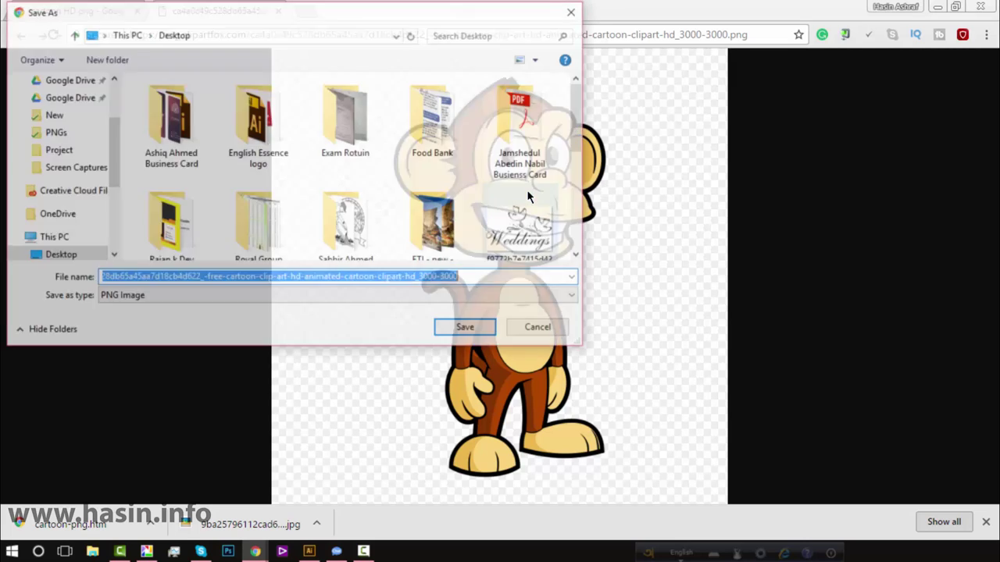
pyautogui.click(469, 327)
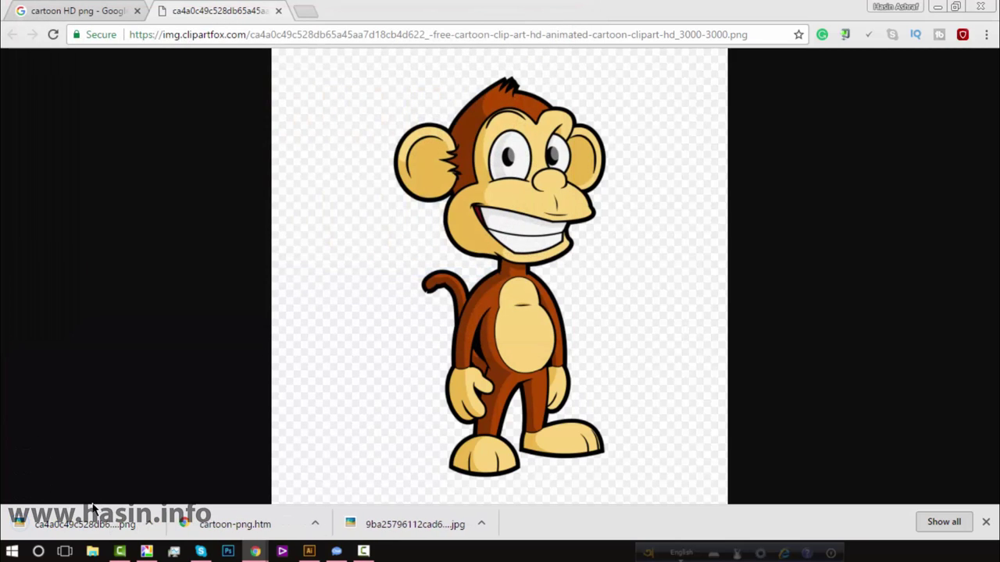
# - Open the 3000 × 3000 monkey PNG as a new document and apply High Fidelity Photo trace
pyautogui.moveTo(93, 509); pyautogui.dragTo(370, 47)
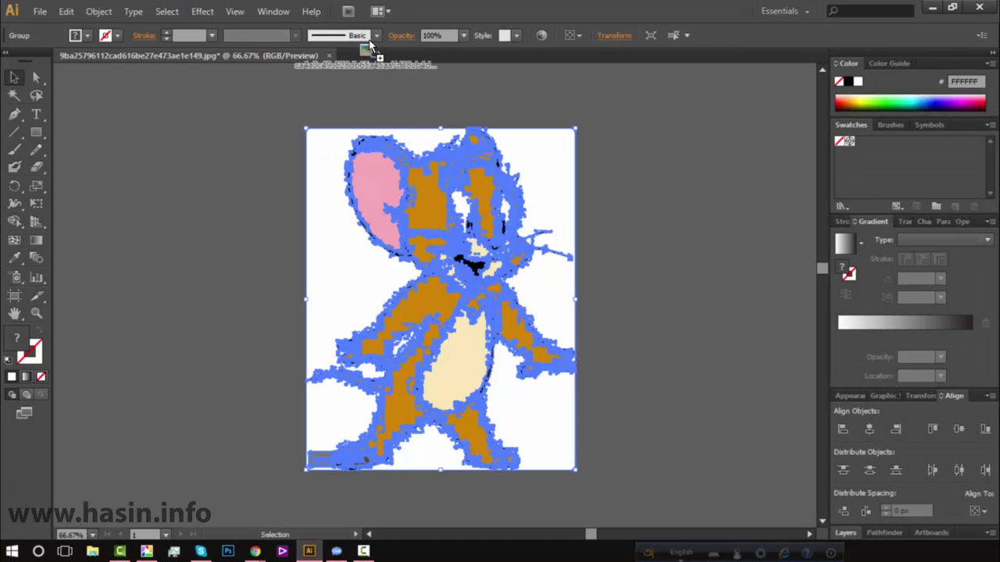
pyautogui.moveTo(370, 45); pyautogui.dragTo(351, 49)
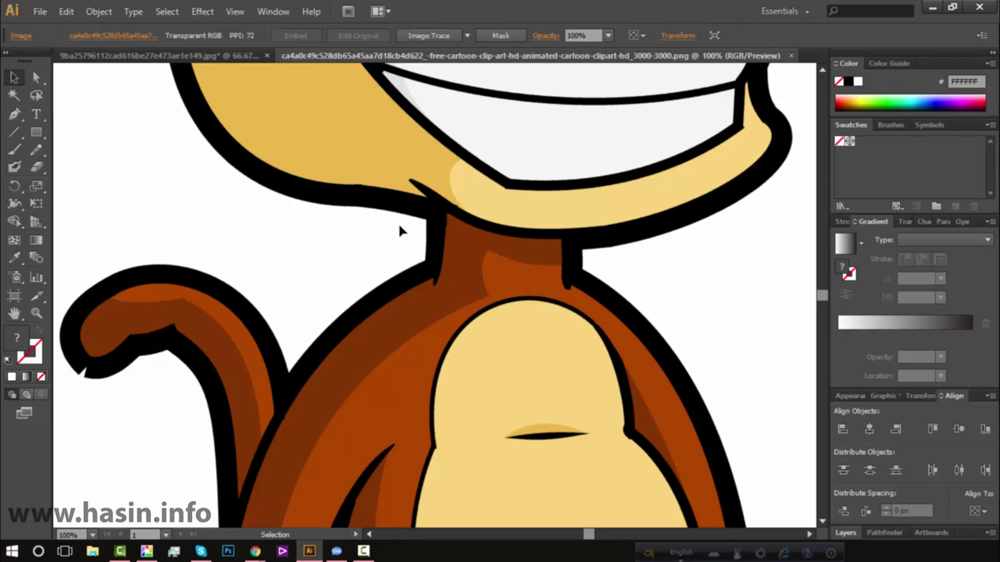
pyautogui.hotkey('ctrl', '-')
pyautogui.hotkey('ctrl', '-')
pyautogui.hotkey('ctrl', '-')
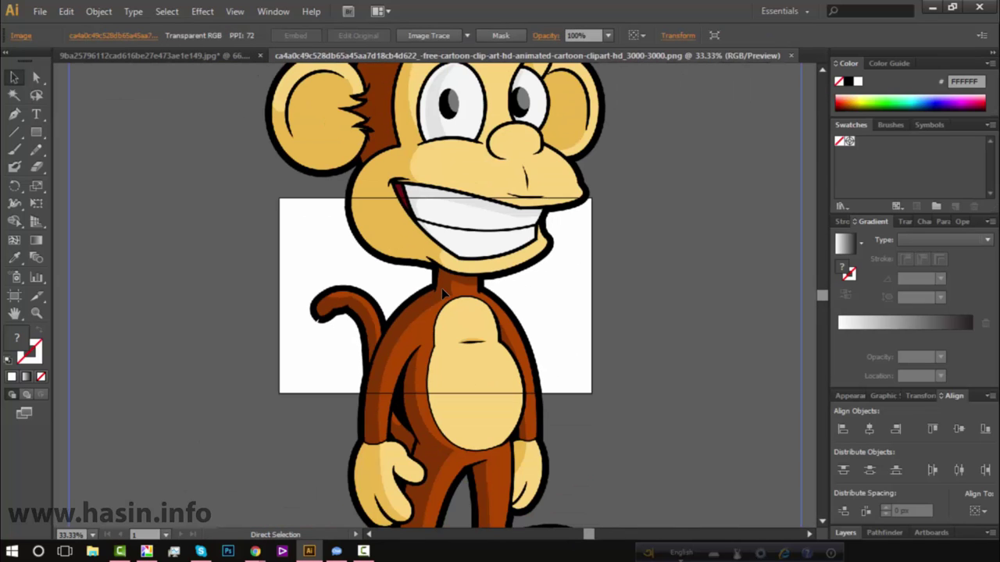
pyautogui.hotkey('ctrl', '-')
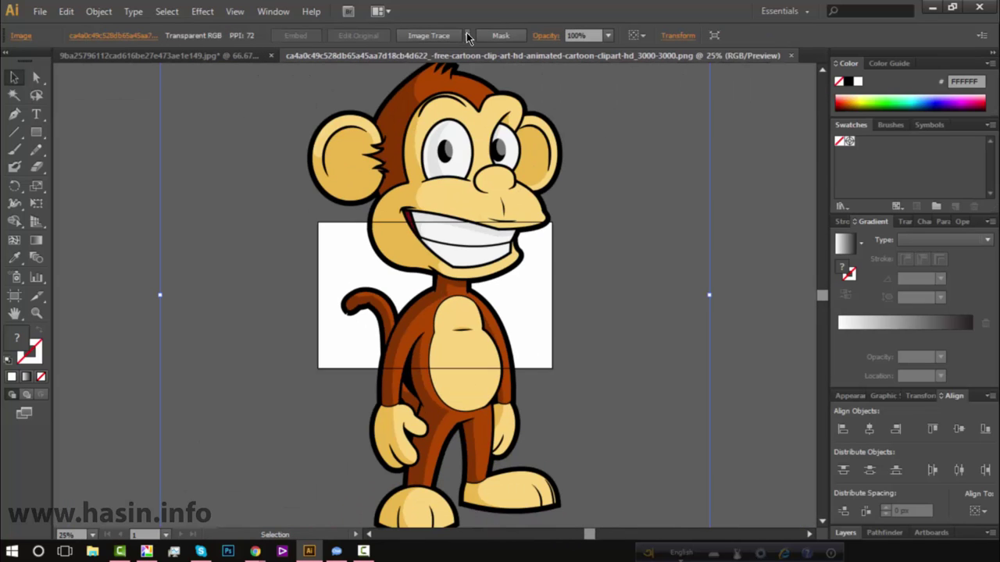
pyautogui.click(468, 35)
pyautogui.click(498, 84)
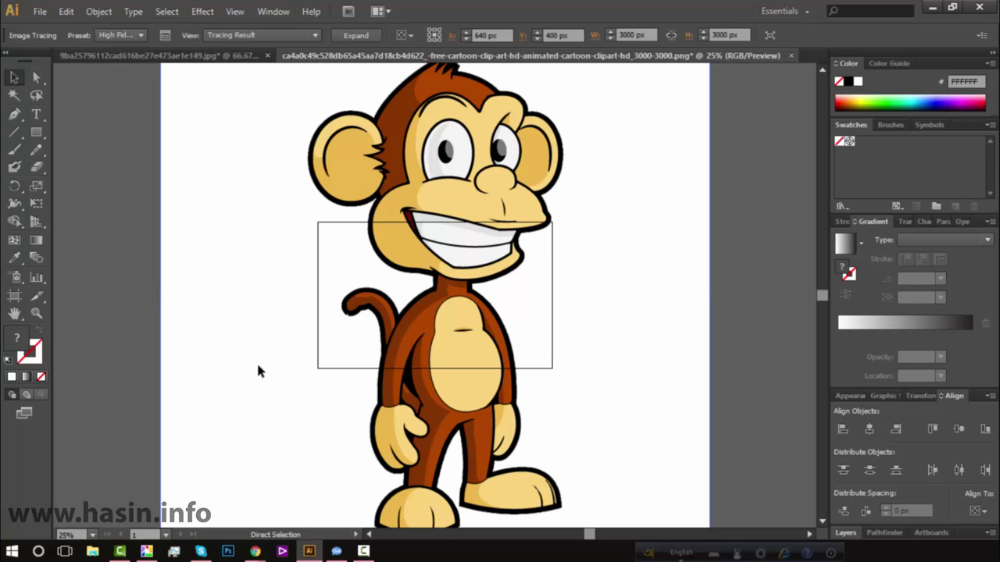
# - Move the monkey trace left, expand it into paths, and ungroup the shapes
pyautogui.hotkey('ctrl', '-')
pyautogui.moveTo(548, 221); pyautogui.dragTo(334, 205)
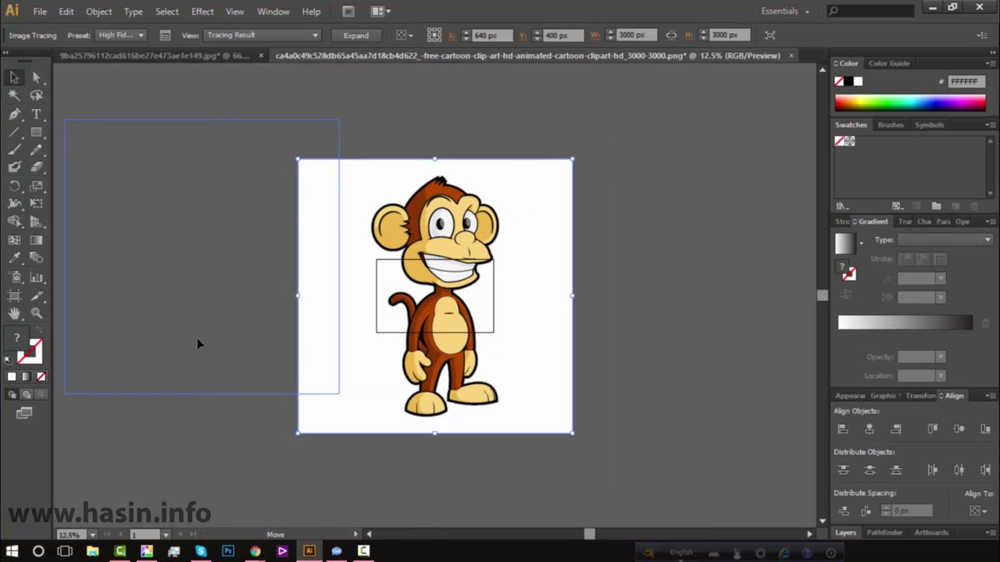
pyautogui.click(352, 34)
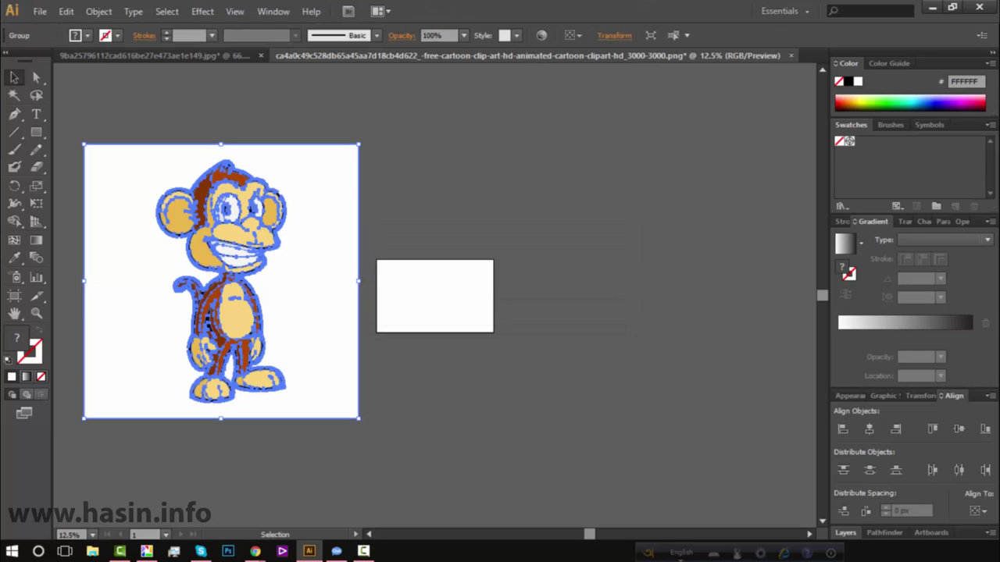
pyautogui.rightClick(249, 188)
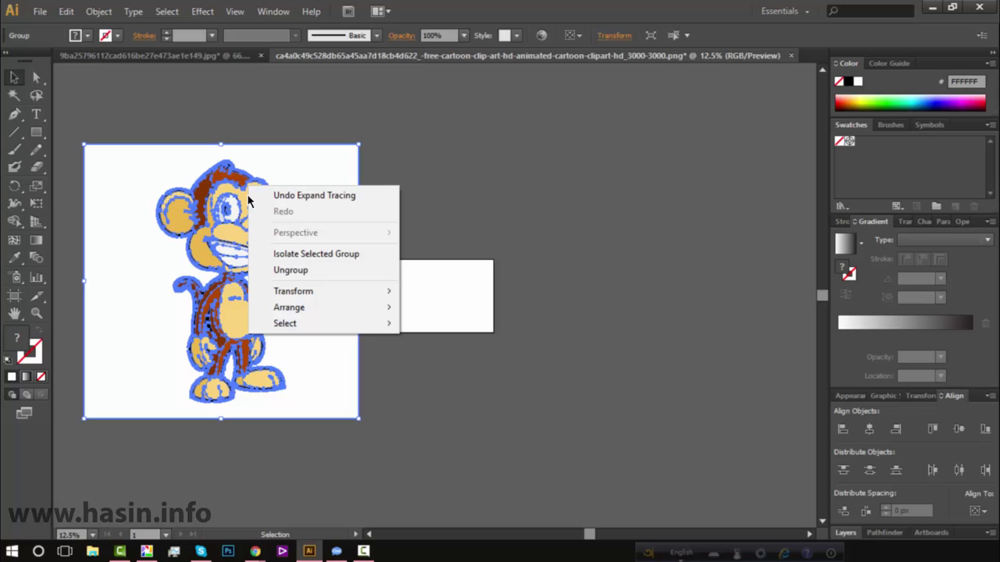
pyautogui.click(284, 270)
pyautogui.click(449, 201)
# - Delete the white background shape and zoom in to check leftover fragments by the legs
pyautogui.click(337, 207)
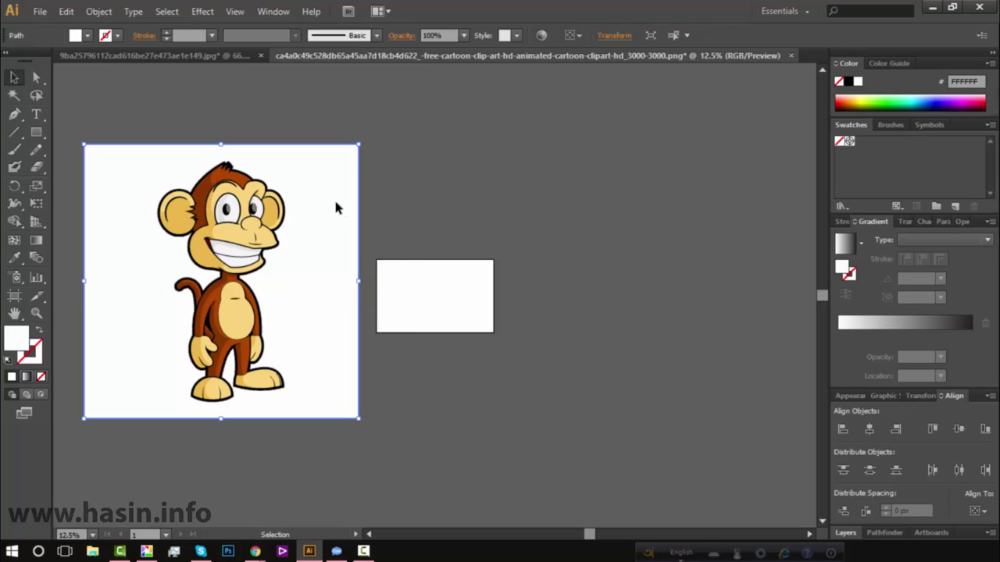
pyautogui.press('Delete')
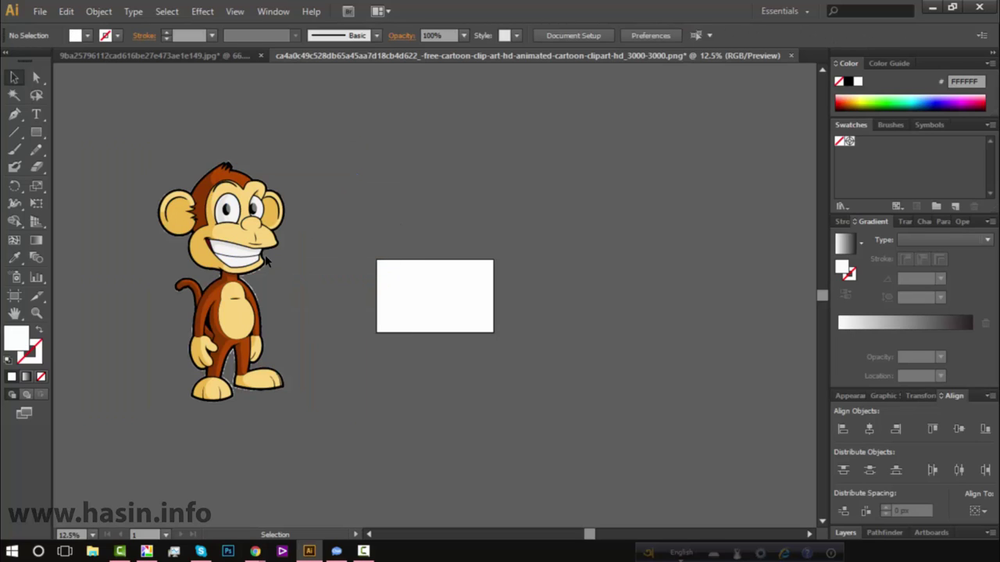
pyautogui.click(273, 400)
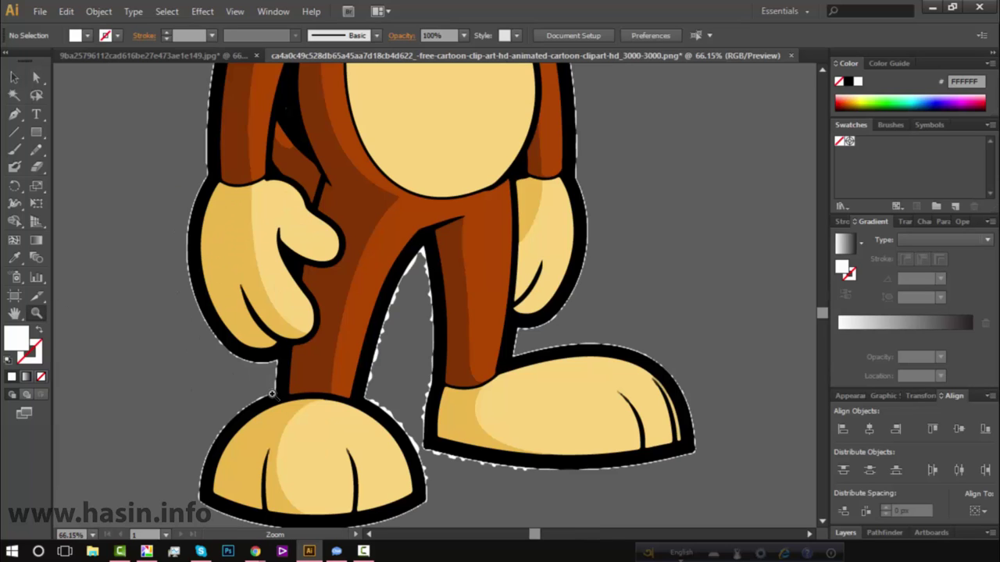
pyautogui.click(505, 415)
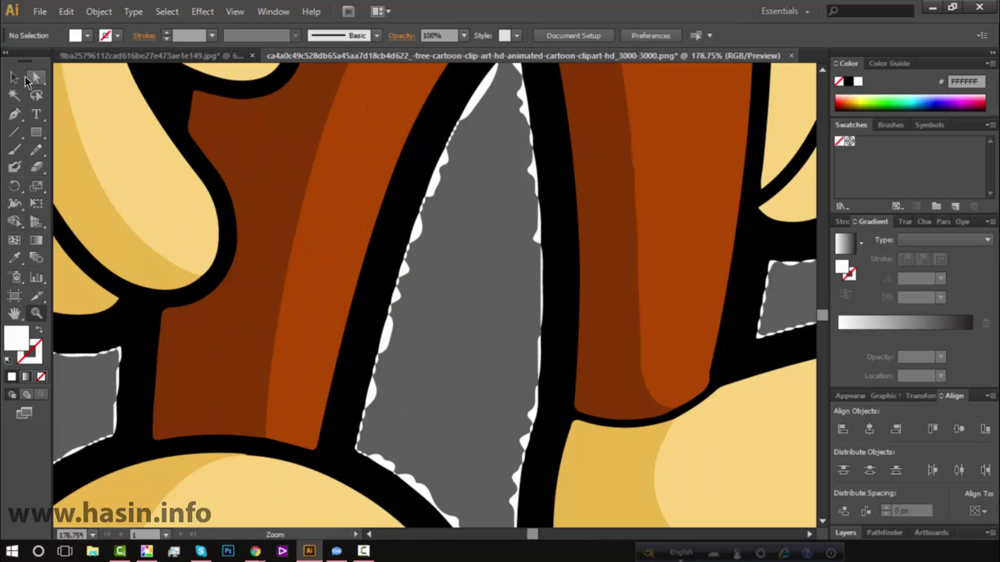
pyautogui.click(14, 76)
pyautogui.click(419, 238)
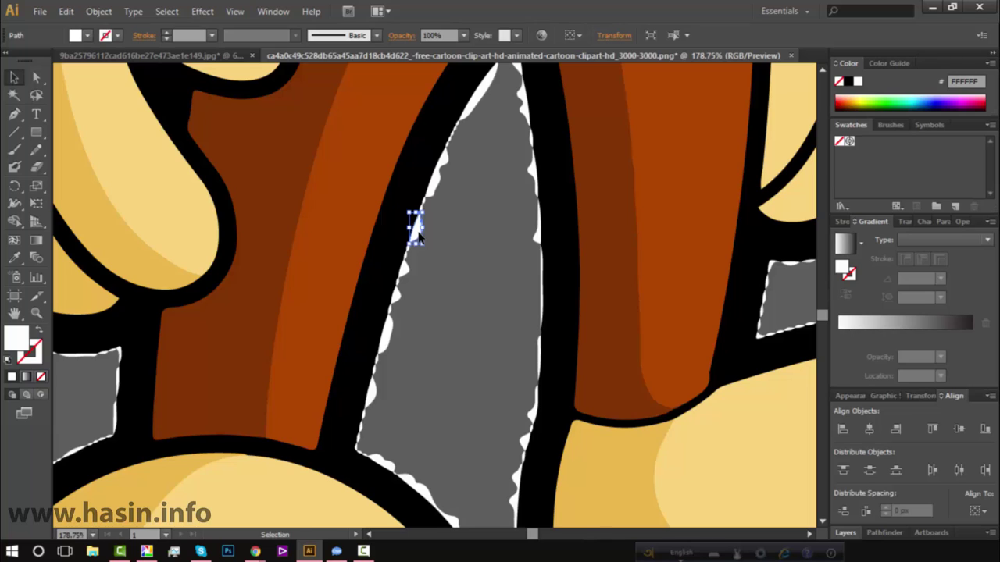
# - Inspect the body outline and a small hand path, selecting paths similar to it
pyautogui.hotkey('ctrl', '-')
pyautogui.hotkey('ctrl', '-')
pyautogui.hotkey('ctrl', '-')
pyautogui.hotkey('ctrl', '-')
pyautogui.hotkey('ctrl', '-')
pyautogui.hotkey('ctrl', '-')
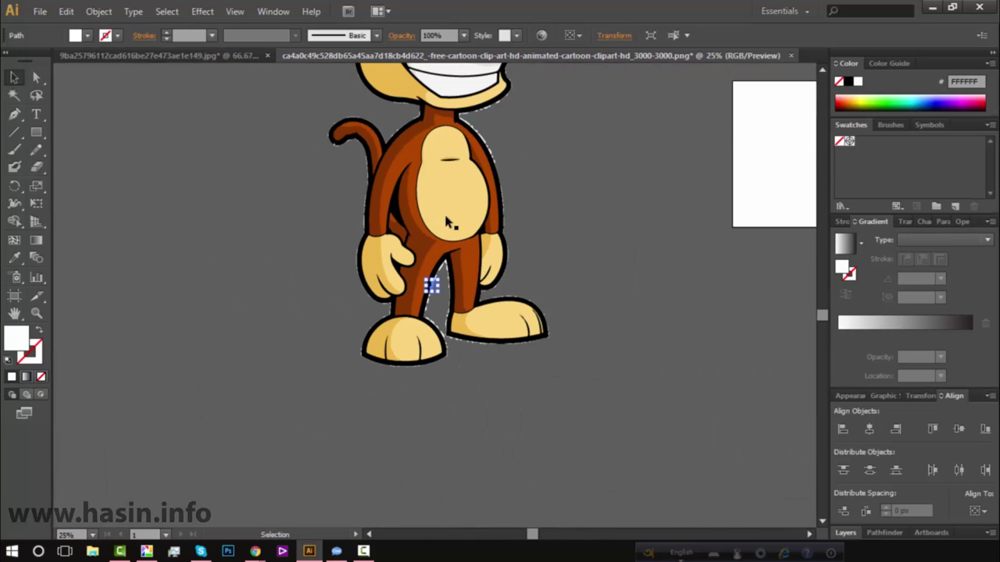
pyautogui.scroll(4, 449, 222)
pyautogui.click(669, 36)
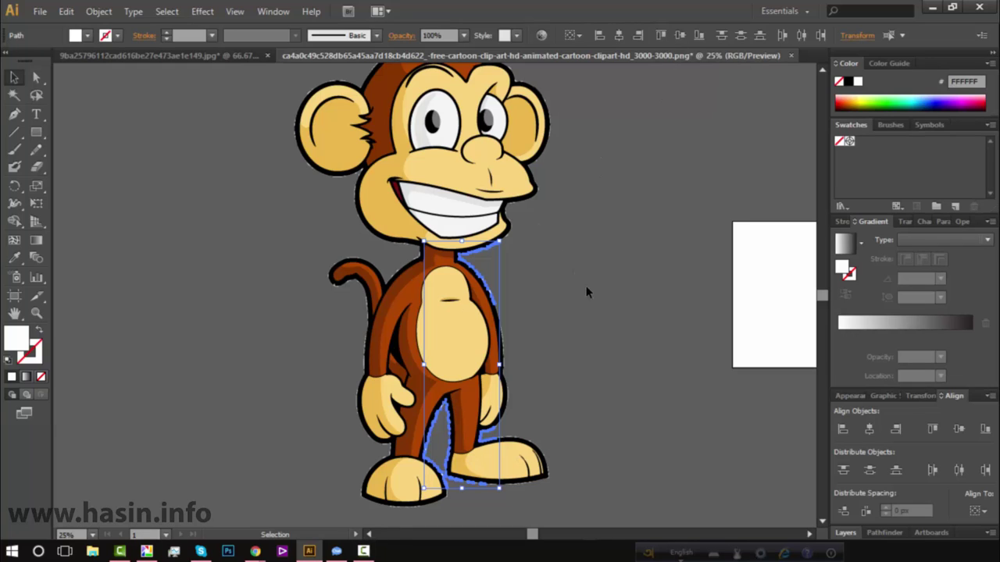
pyautogui.click(596, 311)
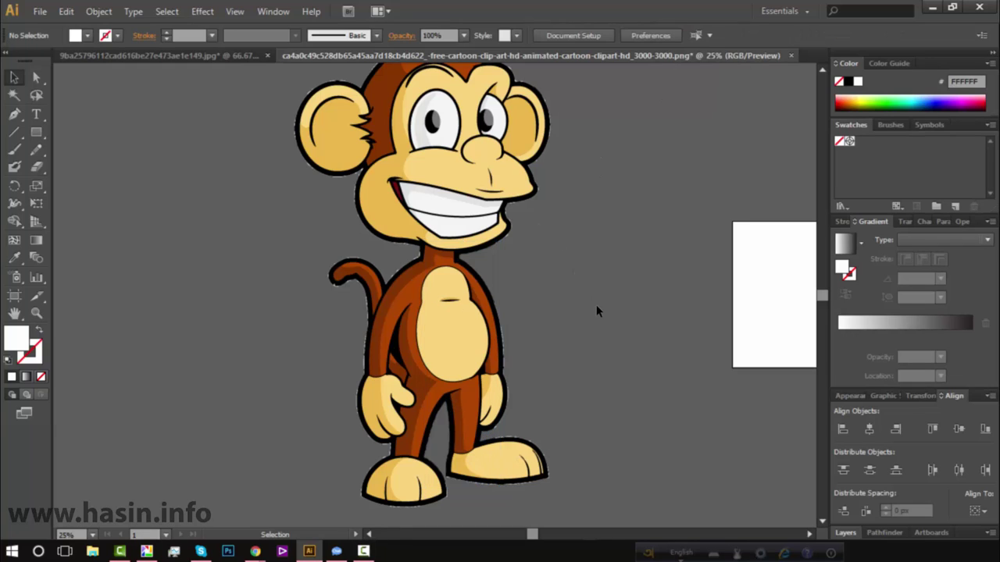
pyautogui.click(496, 429)
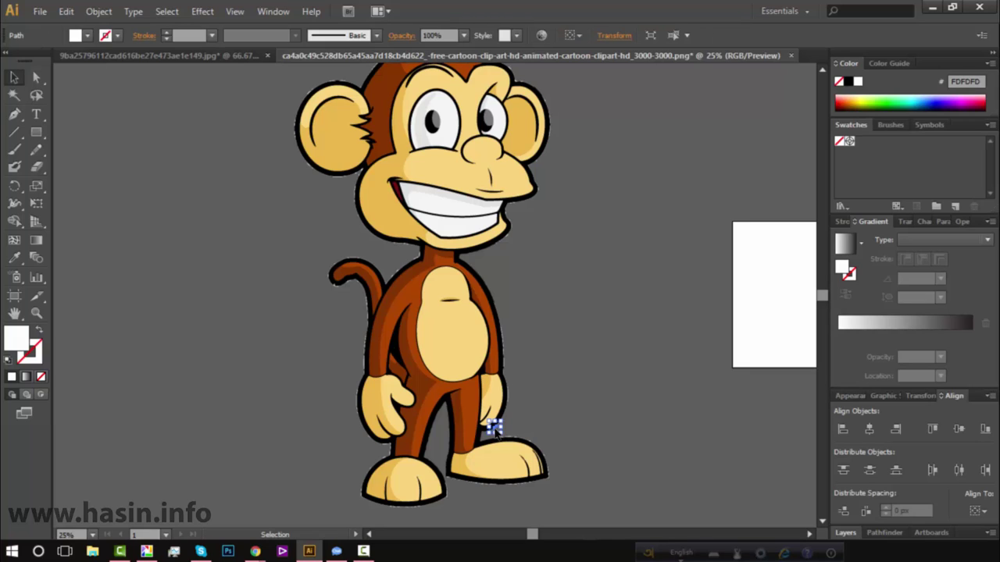
pyautogui.scroll(2, 644, 157)
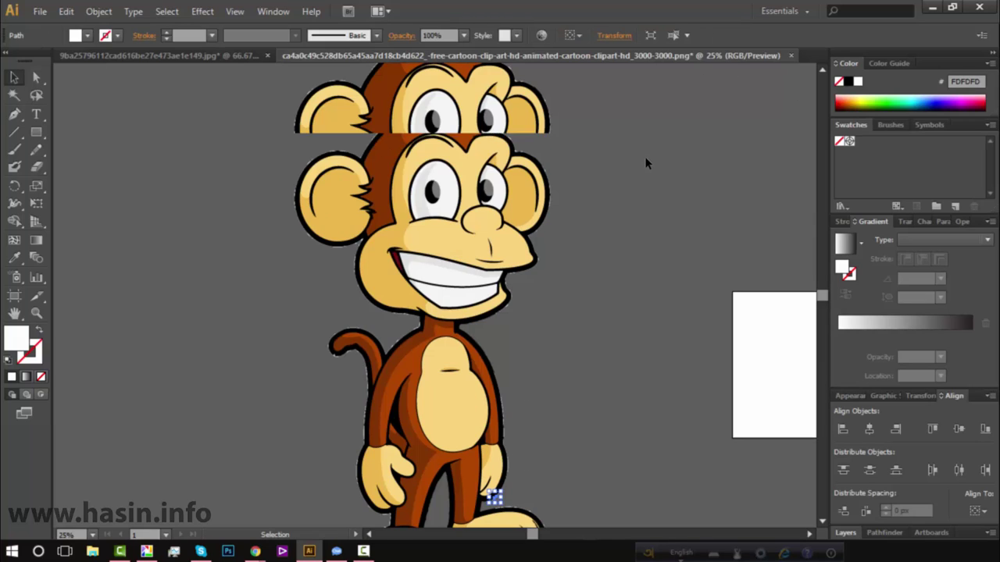
pyautogui.click(680, 32)
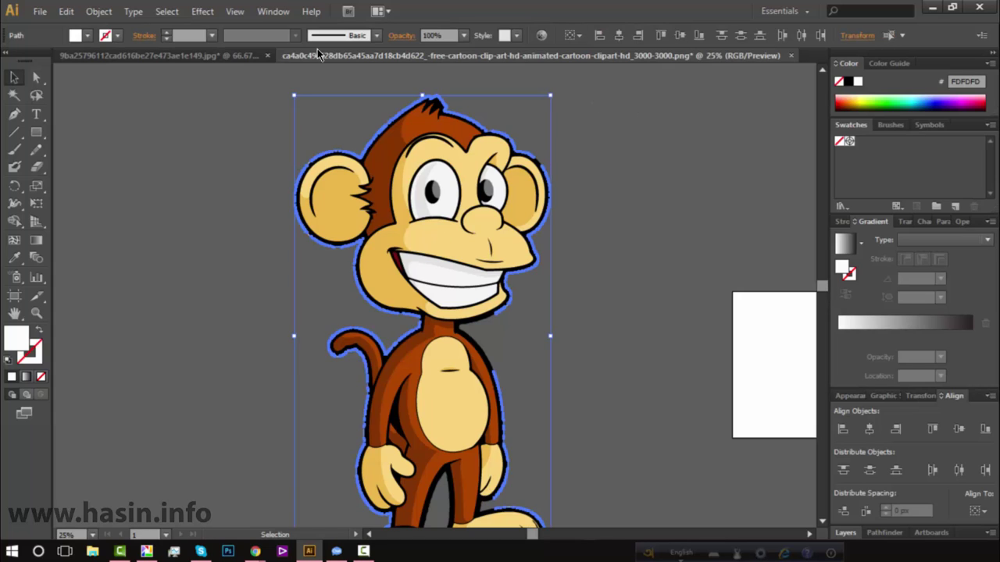
pyautogui.click(184, 343)
pyautogui.scroll(-5, 591, 216)
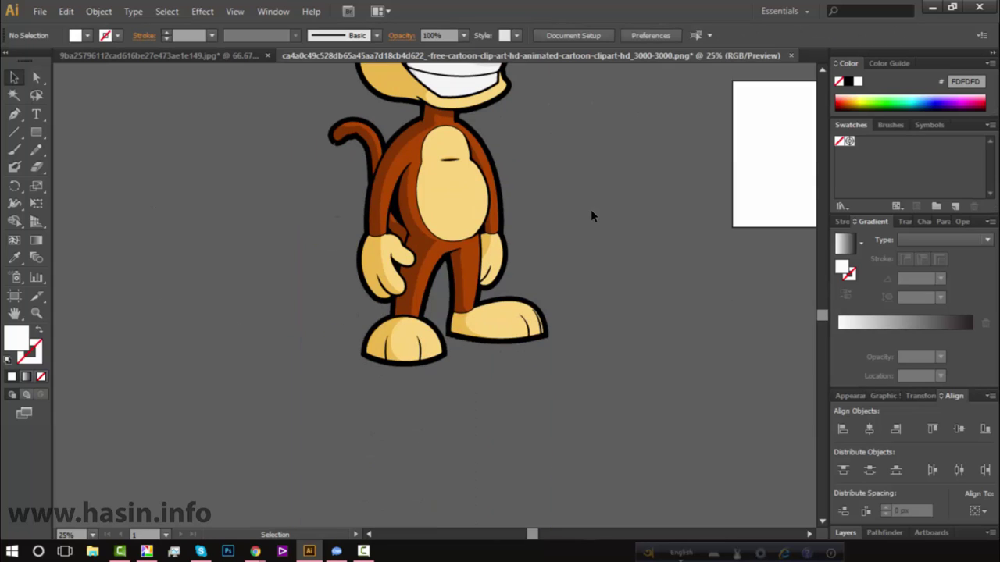
pyautogui.click(39, 315)
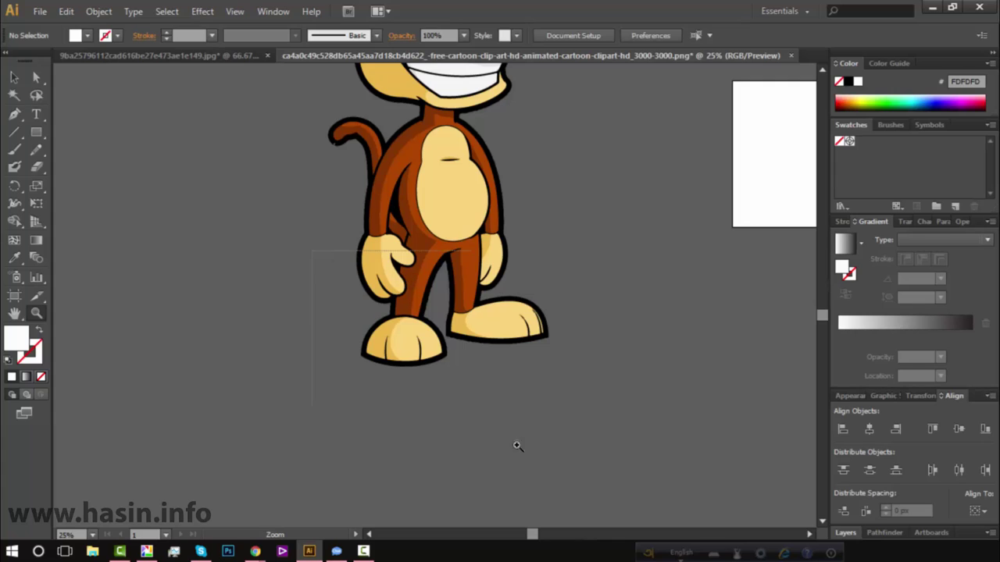
pyautogui.moveTo(326, 445); pyautogui.dragTo(517, 430)
pyautogui.moveTo(247, 158); pyautogui.dragTo(581, 332)
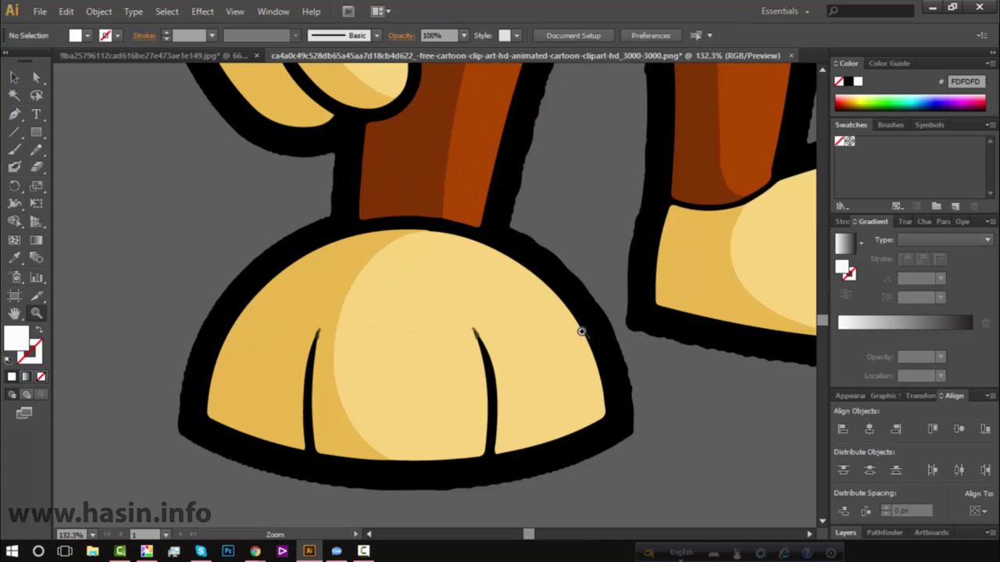
pyautogui.hotkey('ctrl', '-')
pyautogui.hotkey('ctrl', '-')
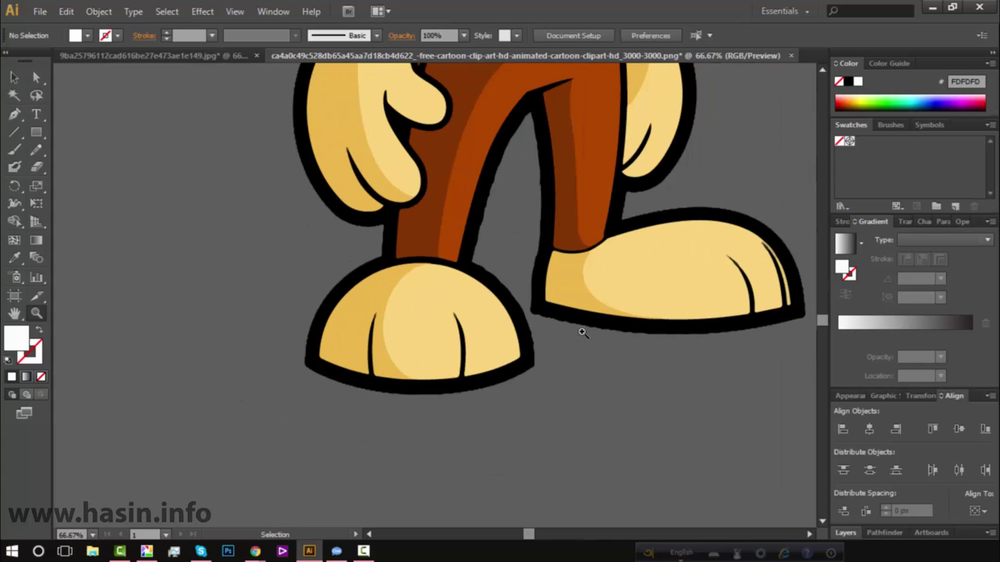
pyautogui.press('h')
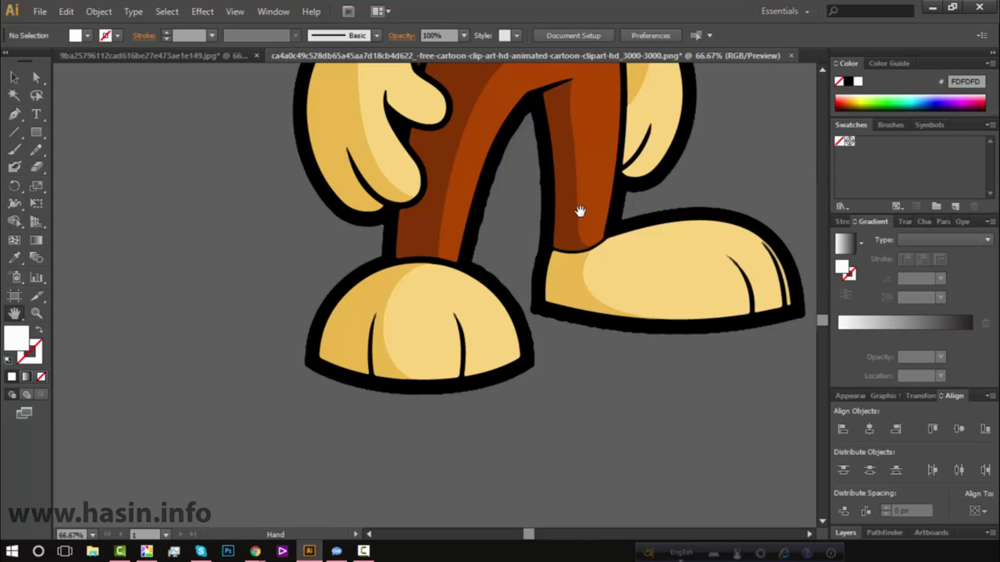
pyautogui.moveTo(578, 180); pyautogui.dragTo(552, 261)
pyautogui.moveTo(498, 158); pyautogui.dragTo(473, 263)
pyautogui.moveTo(446, 162); pyautogui.dragTo(403, 357)
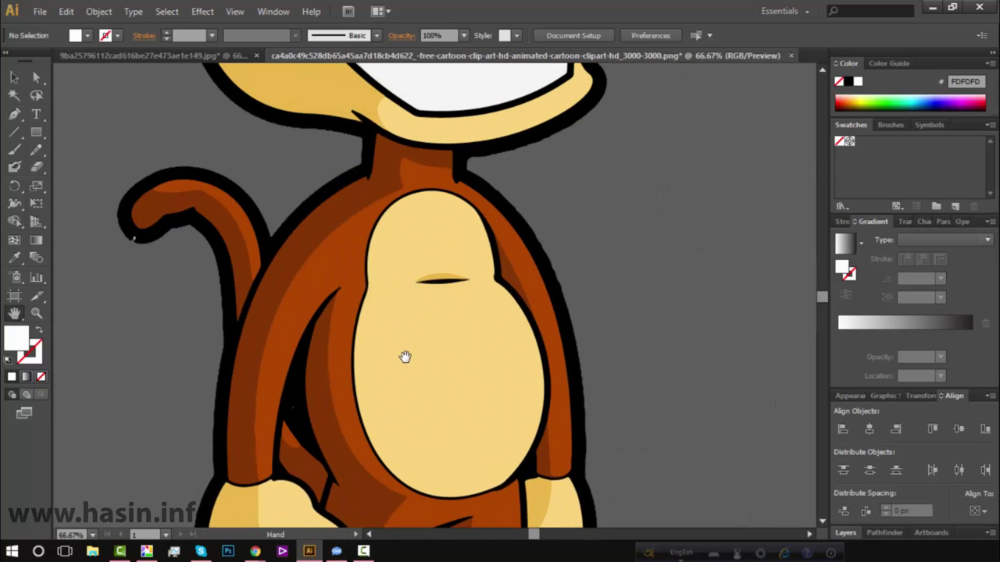
pyautogui.moveTo(403, 228); pyautogui.dragTo(398, 282)
pyautogui.moveTo(361, 225); pyautogui.dragTo(357, 382)
pyautogui.moveTo(389, 279); pyautogui.dragTo(395, 380)
pyautogui.moveTo(401, 198); pyautogui.dragTo(398, 389)
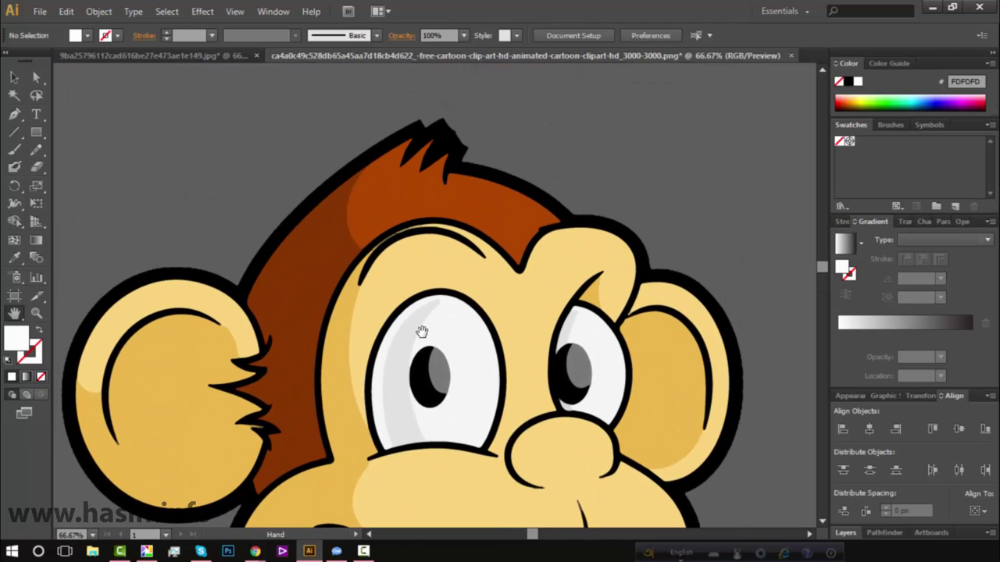
pyautogui.hotkey('ctrl', '1')
pyautogui.scroll(-2, 422, 332)
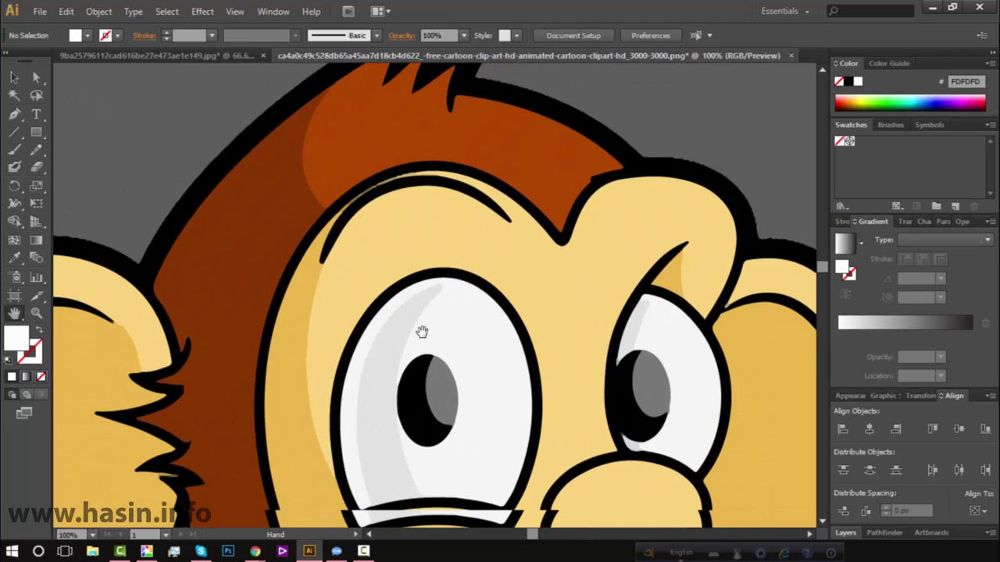
pyautogui.scroll(-2, 422, 332)
pyautogui.scroll(-2, 421, 332)
pyautogui.hscroll(-5, 488, 271)
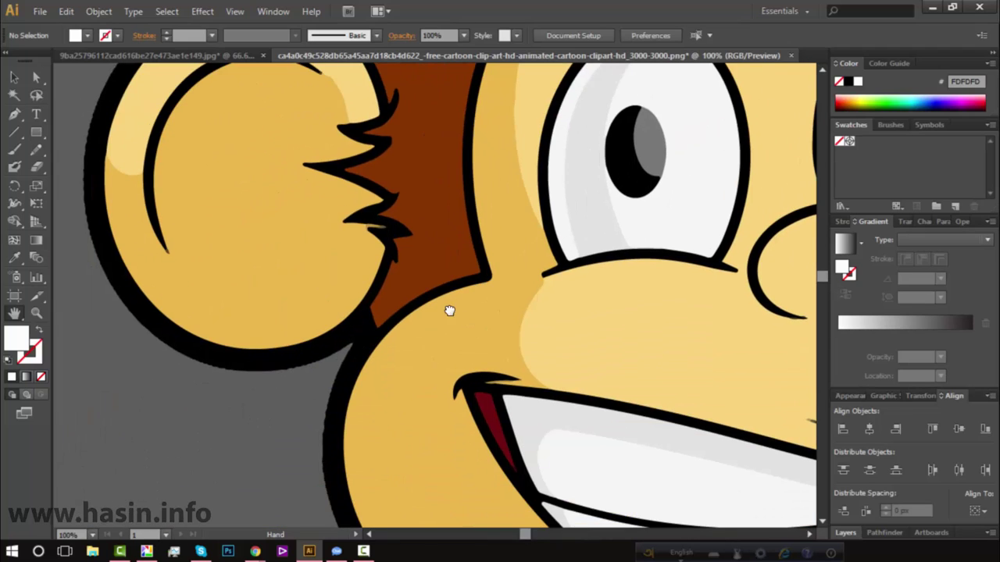
pyautogui.scroll(-2, 448, 310)
pyautogui.scroll(-2, 414, 279)
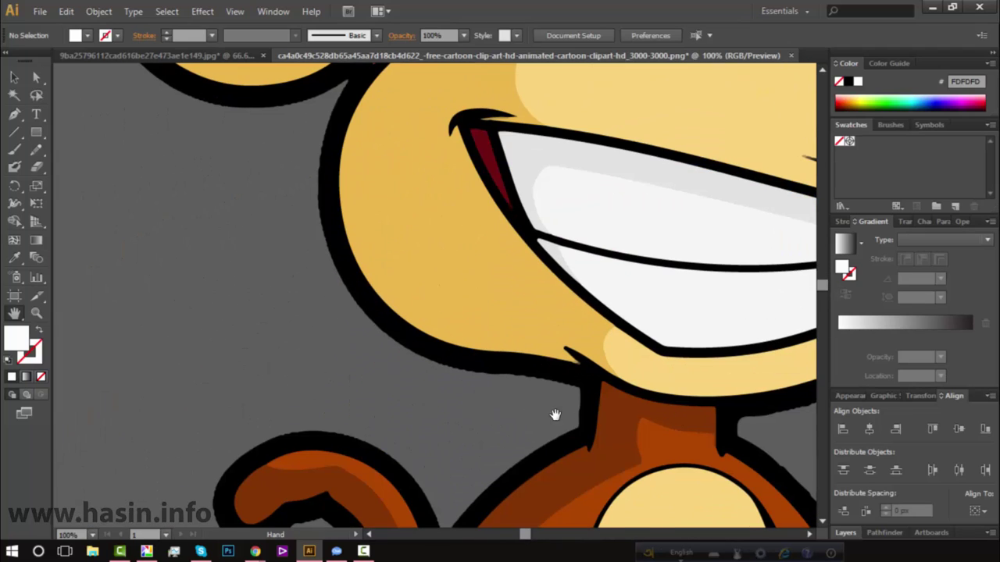
pyautogui.scroll(-4, 555, 415)
pyautogui.scroll(-2, 266, 425)
pyautogui.scroll(-2, 254, 388)
pyautogui.scroll(-3, 301, 192)
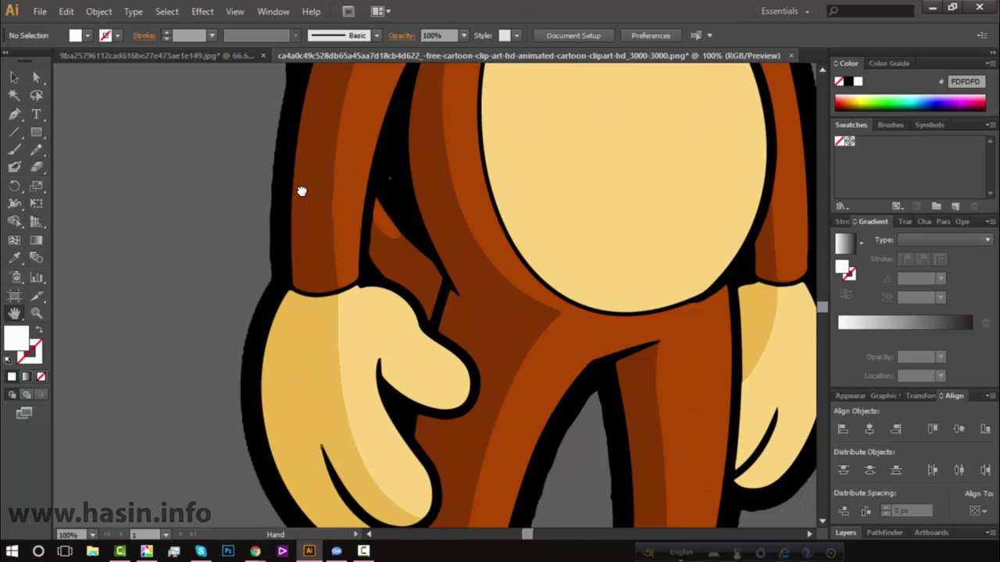
pyautogui.scroll(-2, 382, 268)
pyautogui.scroll(-2, 482, 245)
pyautogui.scroll(-2, 500, 328)
pyautogui.moveTo(506, 378); pyautogui.dragTo(375, 350)
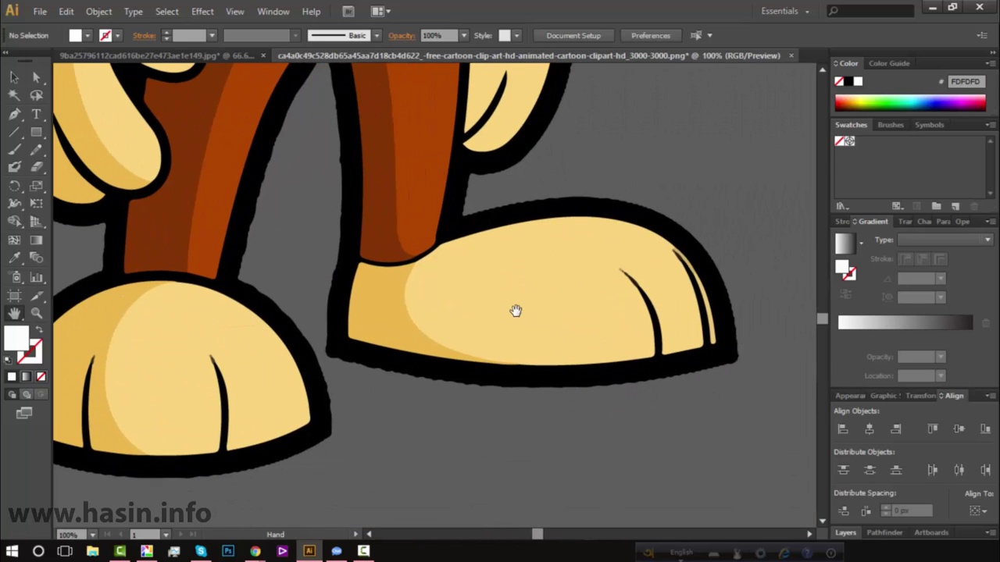
pyautogui.hotkey('ctrl', '-')
pyautogui.hotkey('ctrl', '-')
pyautogui.hotkey('ctrl', '-')
pyautogui.hotkey('ctrl', '-')
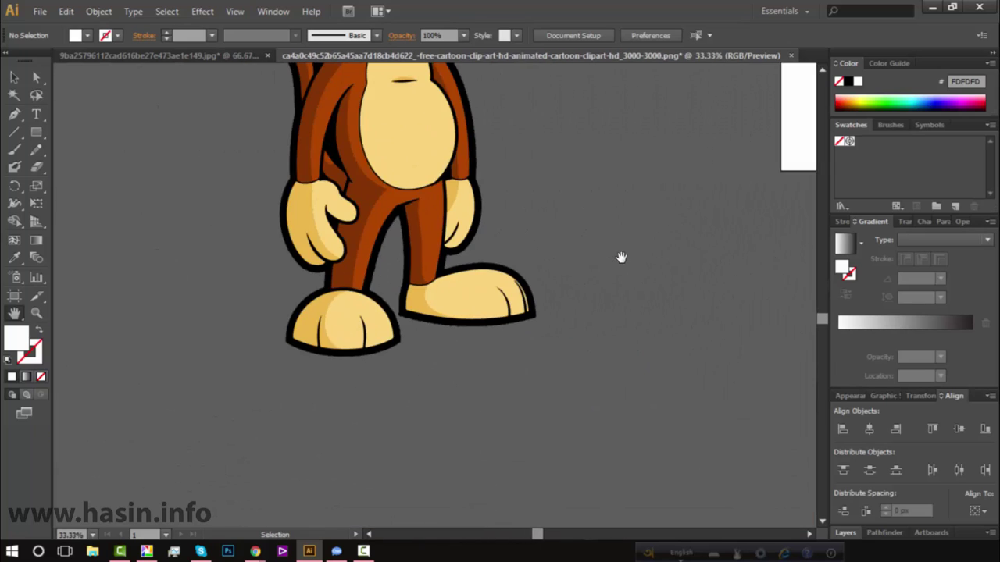
pyautogui.hotkey('ctrl', '-')
pyautogui.hotkey('ctrl', '-')
pyautogui.hotkey('ctrl', '-')
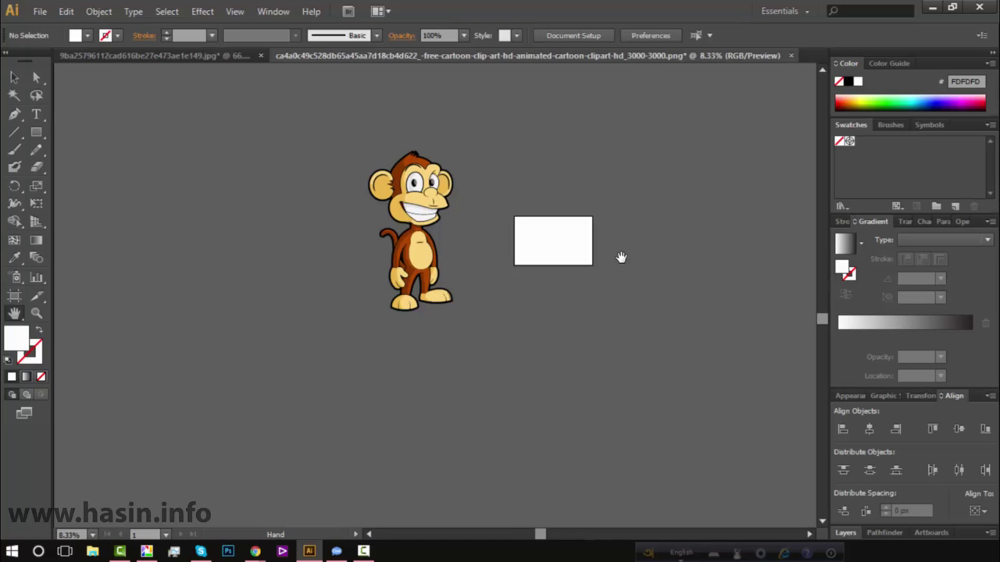
pyautogui.press('z')
pyautogui.click(432, 325)
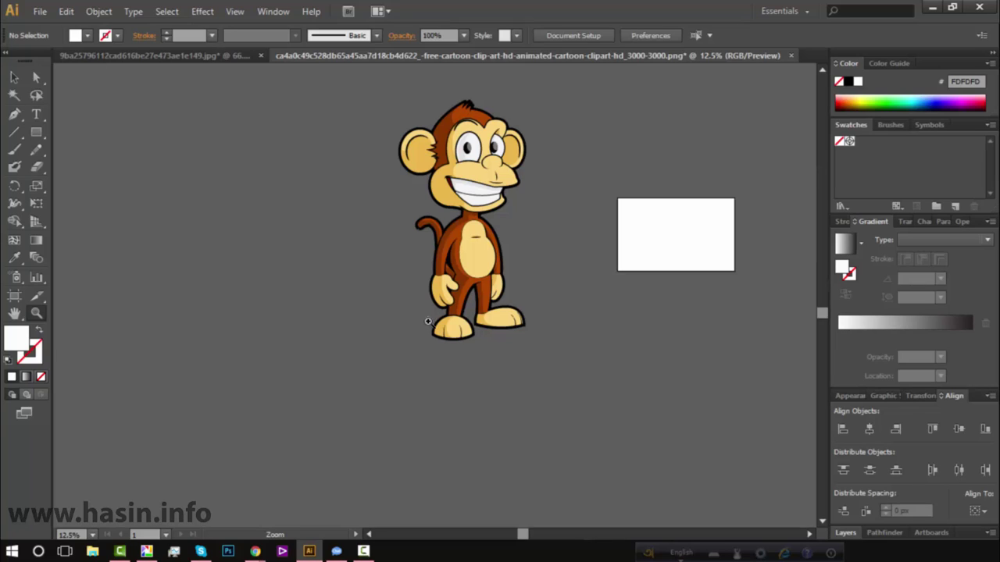
# - Zoom into the monkey's left foot and draw a curved Pen path along its jagged outer edge
pyautogui.moveTo(464, 350); pyautogui.dragTo(473, 352)
pyautogui.moveTo(212, 197); pyautogui.dragTo(304, 292)
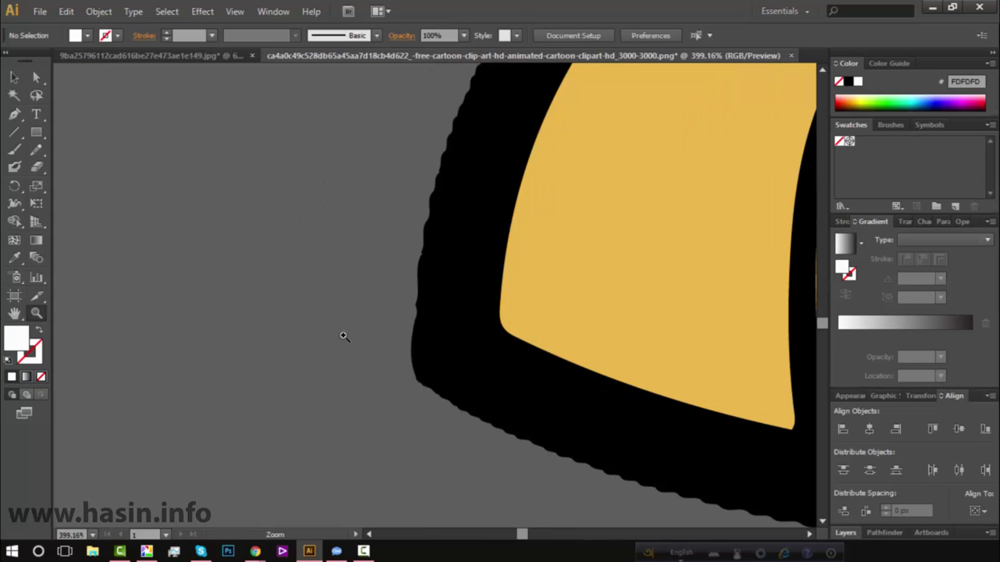
pyautogui.click(14, 115)
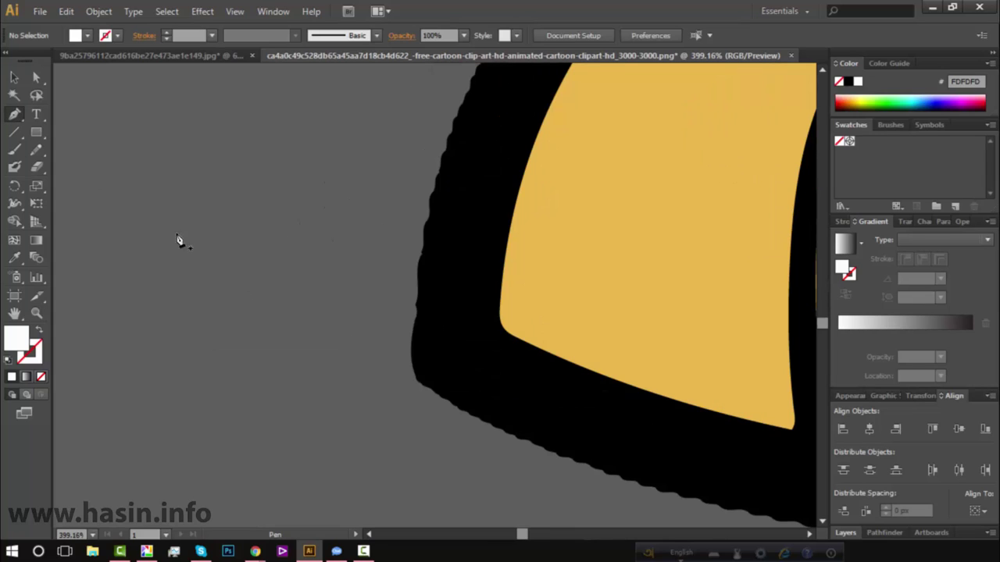
pyautogui.click(418, 387)
pyautogui.scroll(4, 472, 156)
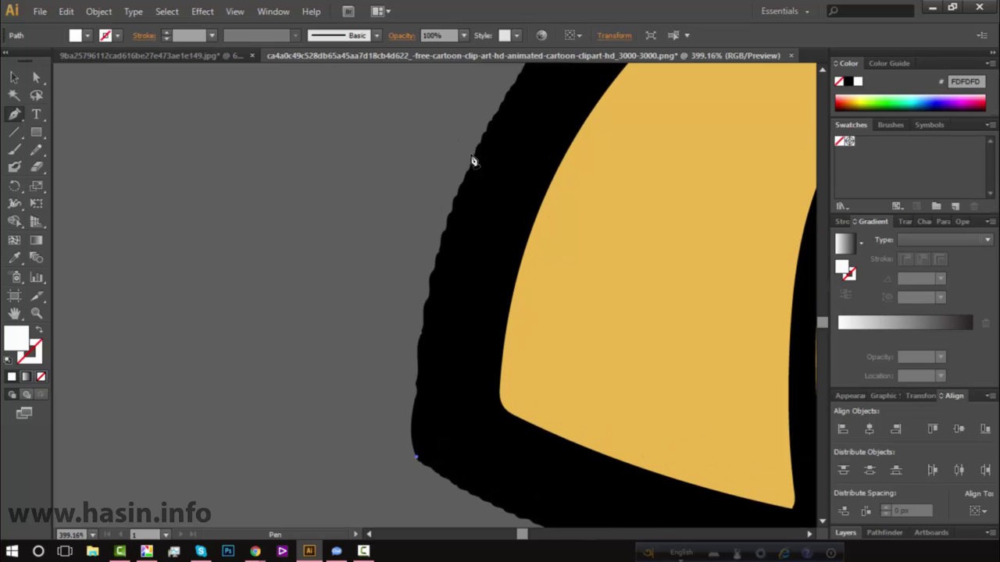
pyautogui.click(528, 89)
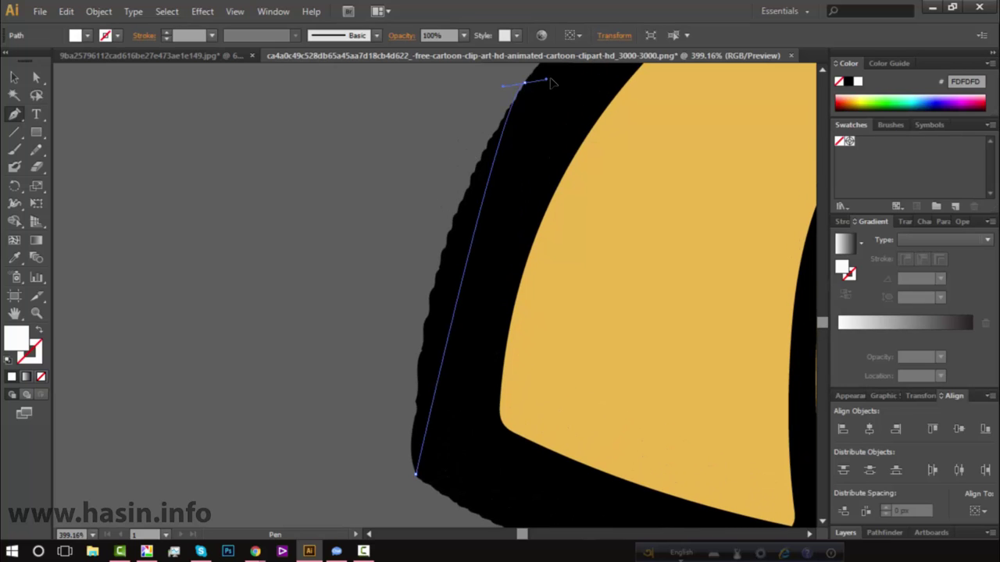
pyautogui.moveTo(528, 89); pyautogui.dragTo(622, 318)
pyautogui.hotkey('ctrl', '-')
pyautogui.hotkey('ctrl', '-')
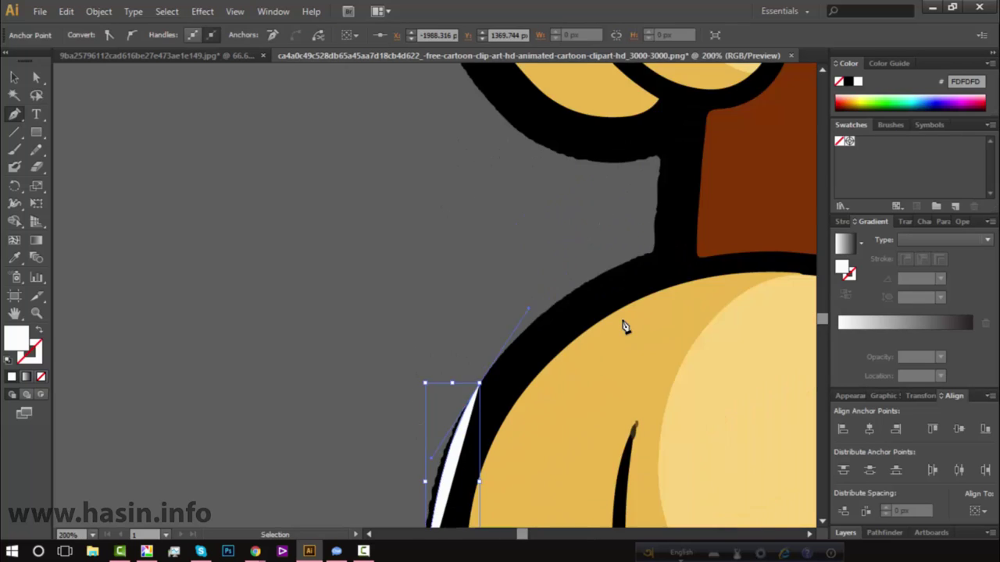
pyautogui.hotkey('ctrl', '-')
pyautogui.scroll(-1, 622, 326)
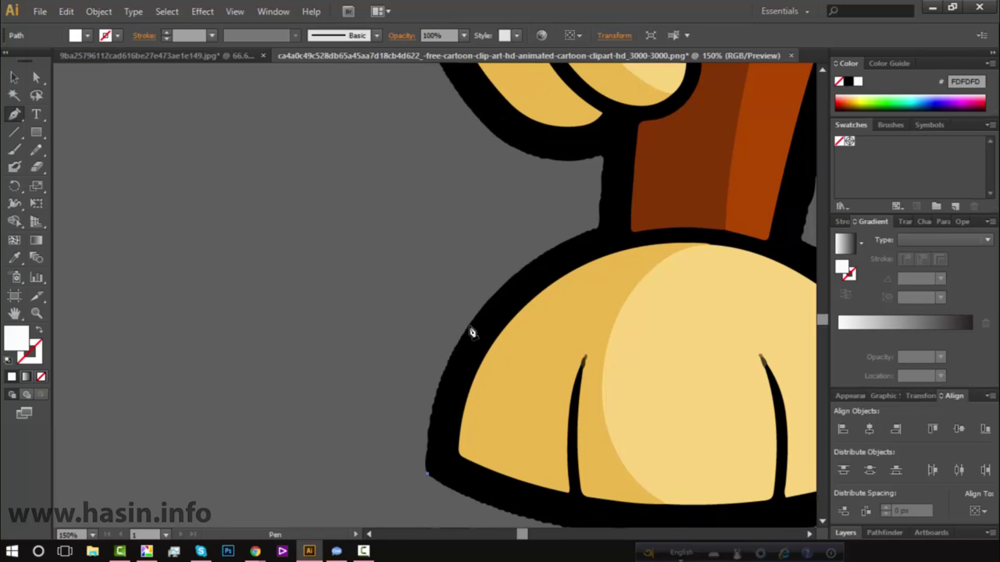
pyautogui.moveTo(467, 324)
pyautogui.mouseDown()
pyautogui.moveTo(517, 290)
pyautogui.moveTo(528, 258)
pyautogui.mouseUp()
pyautogui.moveTo(524, 247); pyautogui.dragTo(524, 246)
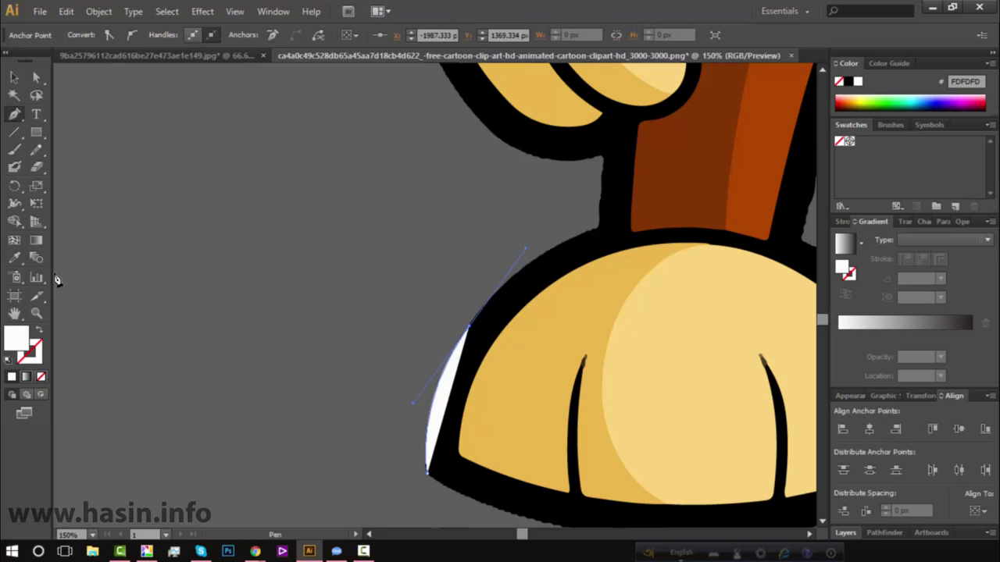
# - Fill the new shape with the outline's black using the Eyedropper, then deselect it
pyautogui.click(12, 258)
pyautogui.click(525, 283)
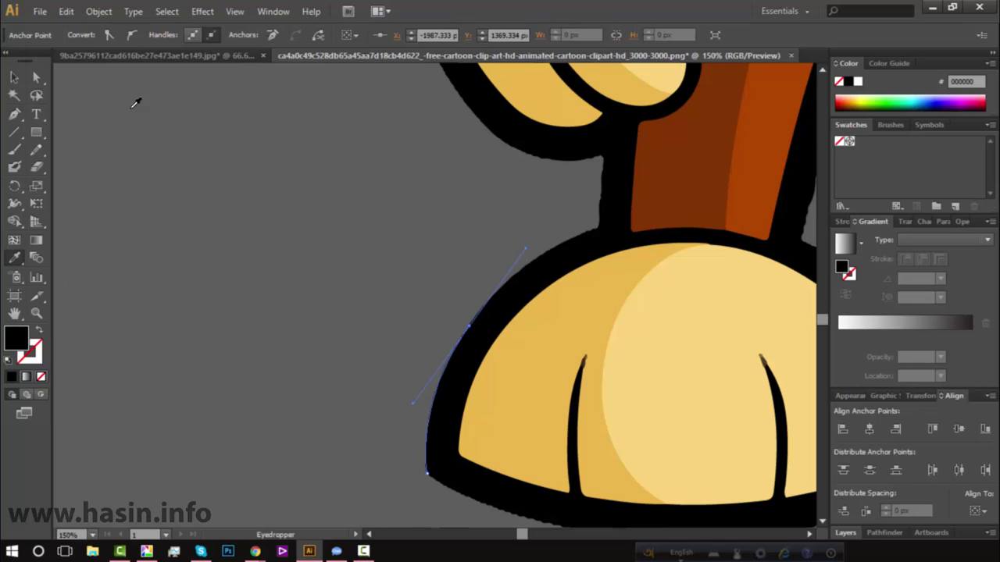
pyautogui.click(14, 78)
pyautogui.click(196, 236)
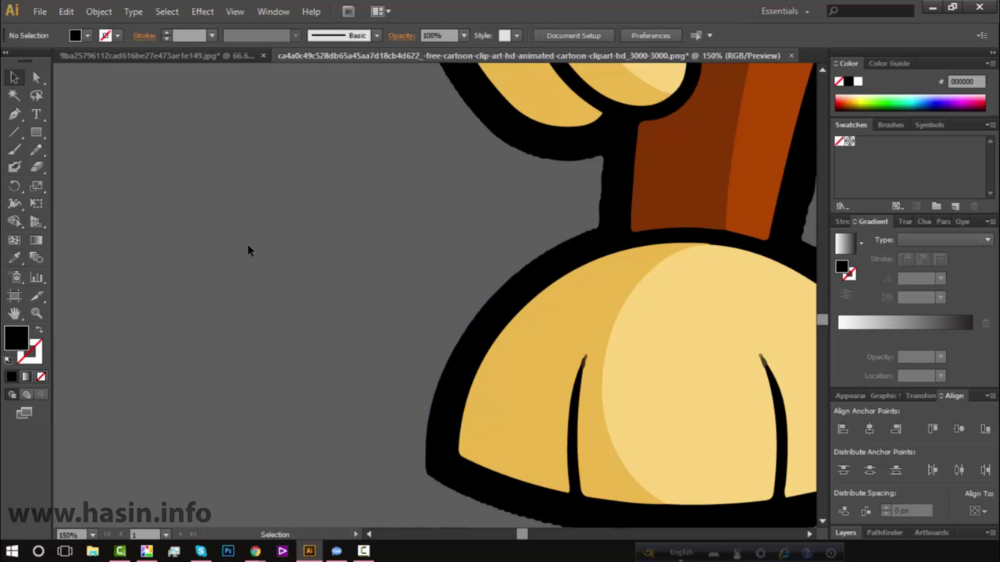
pyautogui.scroll(-4, 664, 383)
pyautogui.scroll(3, 664, 444)
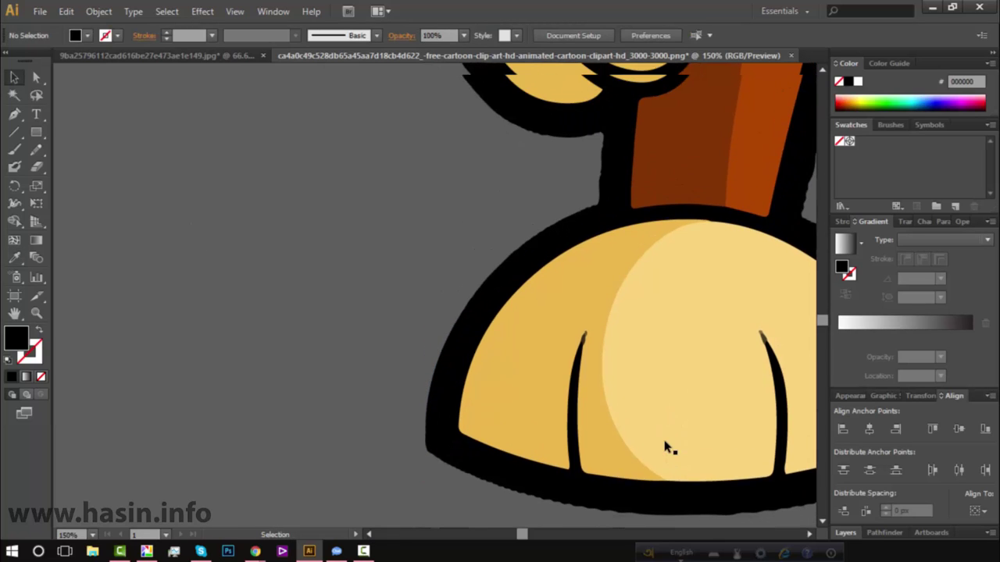
pyautogui.scroll(2, 664, 443)
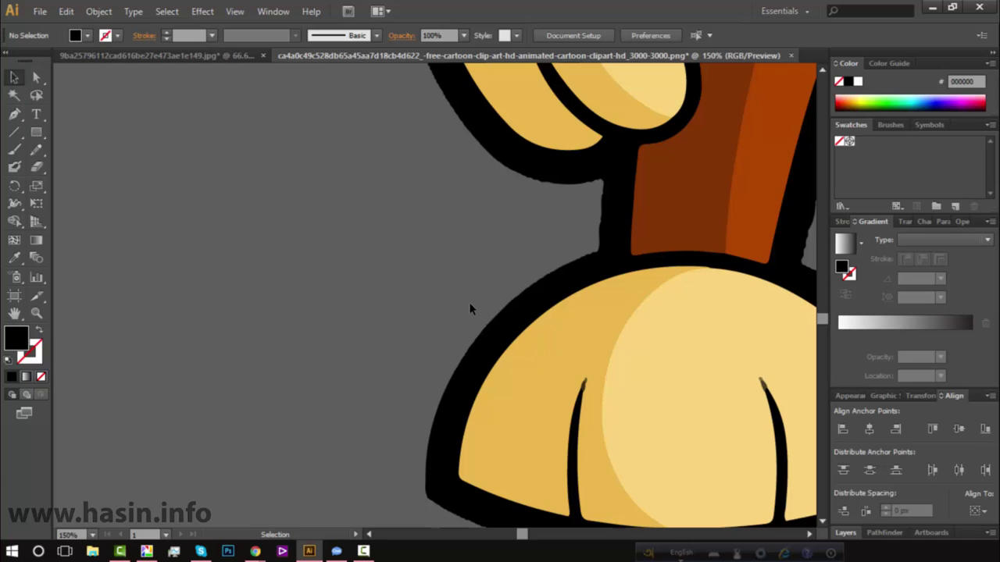
pyautogui.hotkey('ctrl', '-')
pyautogui.hotkey('ctrl', '-')
pyautogui.hotkey('ctrl', '-')
pyautogui.hotkey('ctrl', '-')
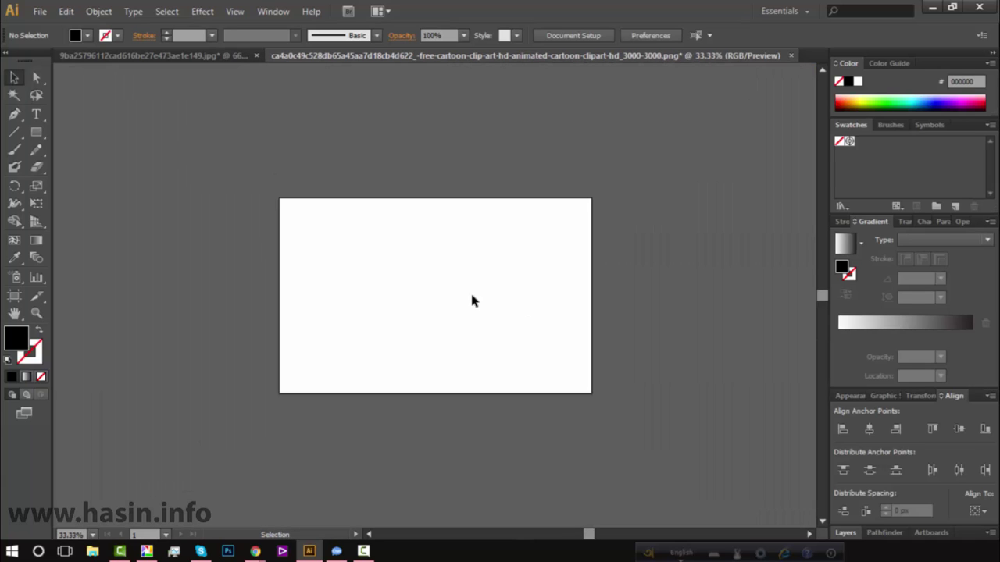
# - Pan the monkey back into view, deselect it, and switch to the Jerry document with nothing selected
pyautogui.press('h')
pyautogui.moveTo(493, 130)
pyautogui.mouseDown()
pyautogui.moveTo(474, 181)
pyautogui.moveTo(682, 165)
pyautogui.moveTo(708, 347)
pyautogui.mouseUp()
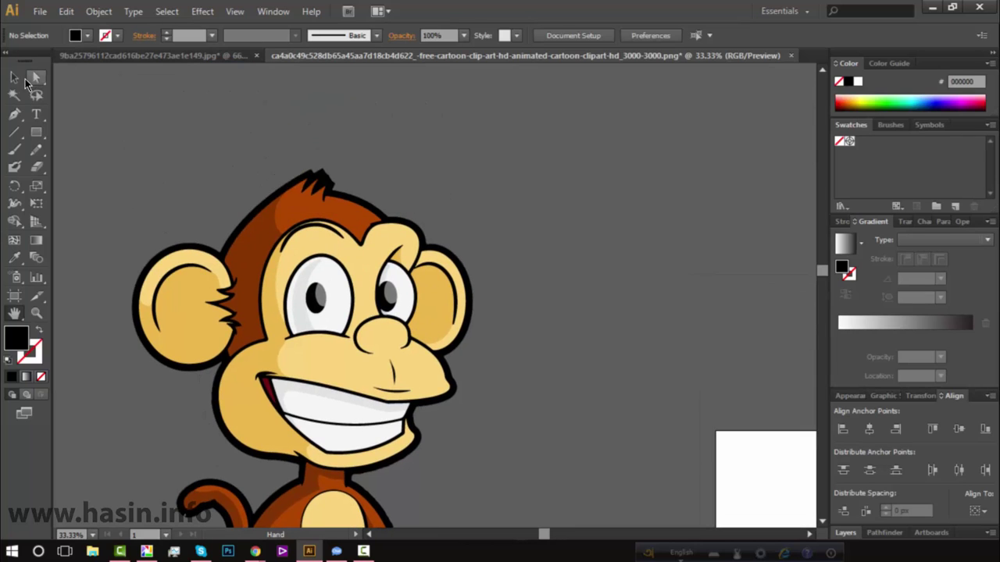
pyautogui.click(14, 77)
pyautogui.click(332, 192)
pyautogui.click(436, 141)
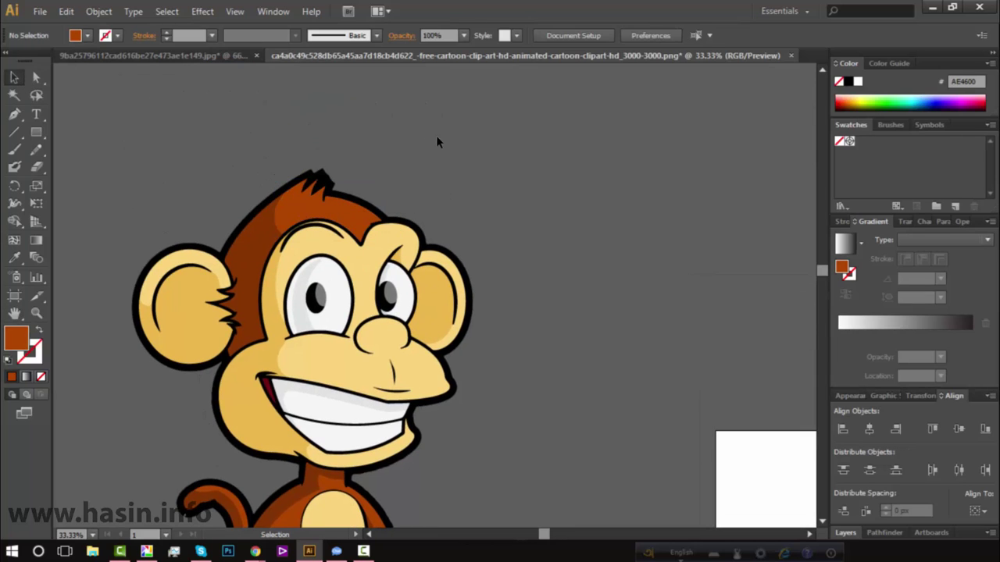
pyautogui.click(222, 55)
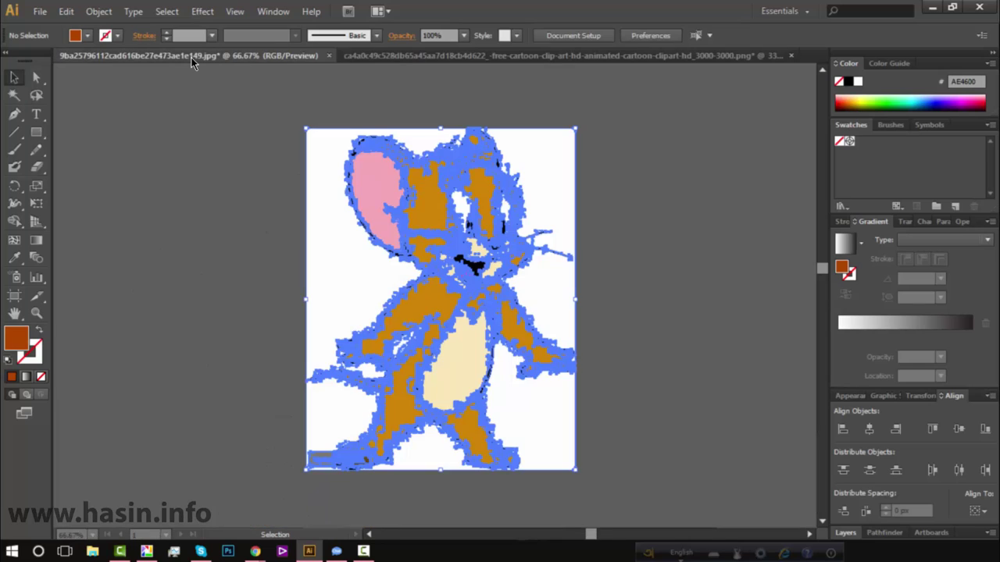
pyautogui.click(219, 183)
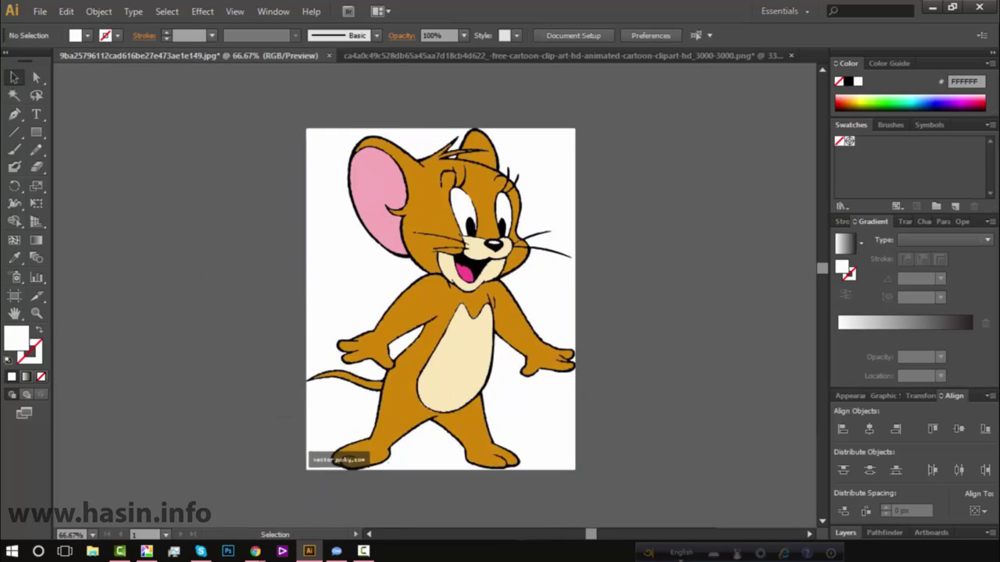
pyautogui.moveTo(256, 551)
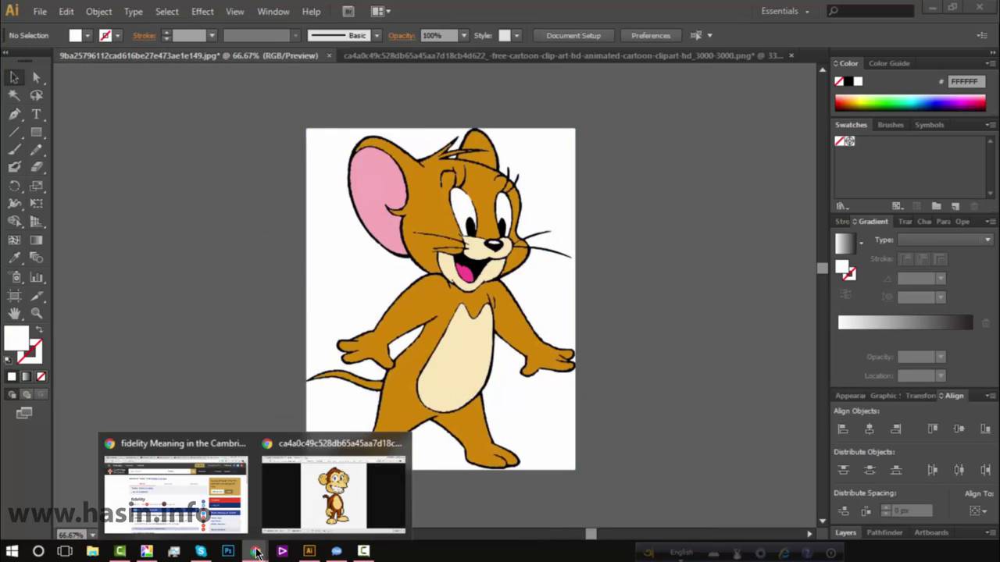
# - Return to the Chrome image results and open the Dora image preview
pyautogui.click(334, 485)
pyautogui.click(78, 6)
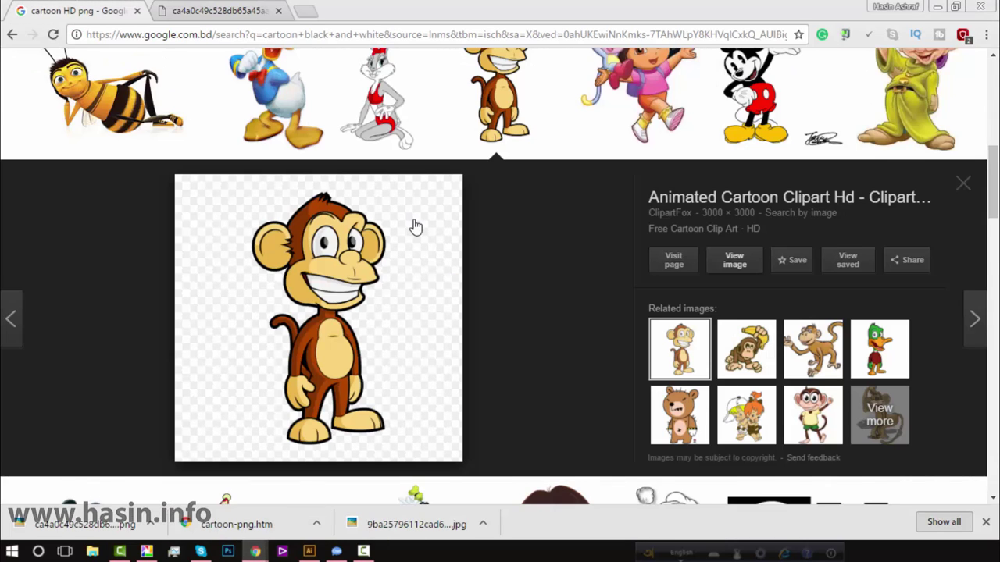
pyautogui.scroll(-4, 413, 224)
pyautogui.scroll(-1, 595, 167)
pyautogui.click(595, 167)
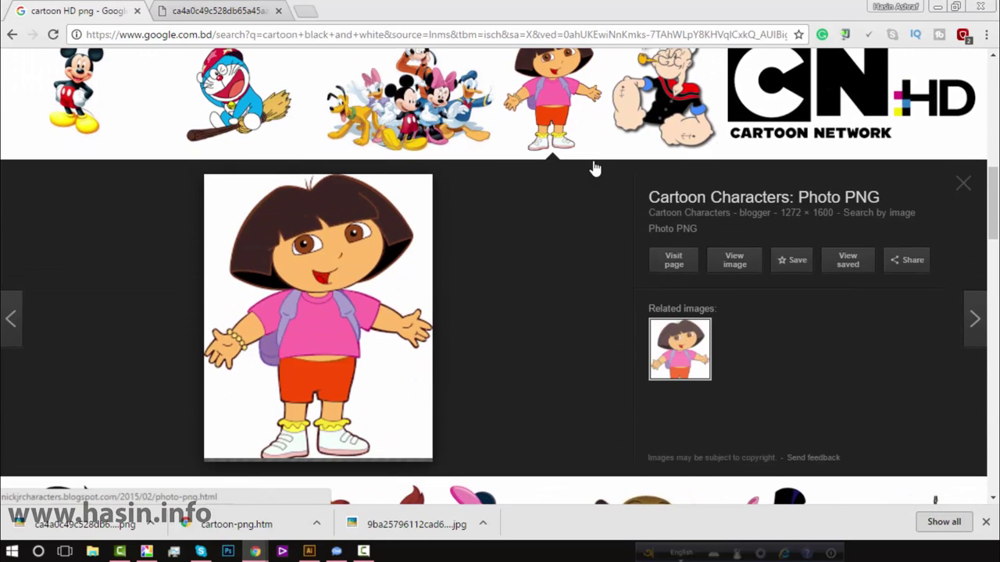
# - Save the Dora image as a PNG on the Desktop and drag it into Illustrator
pyautogui.rightClick(353, 215)
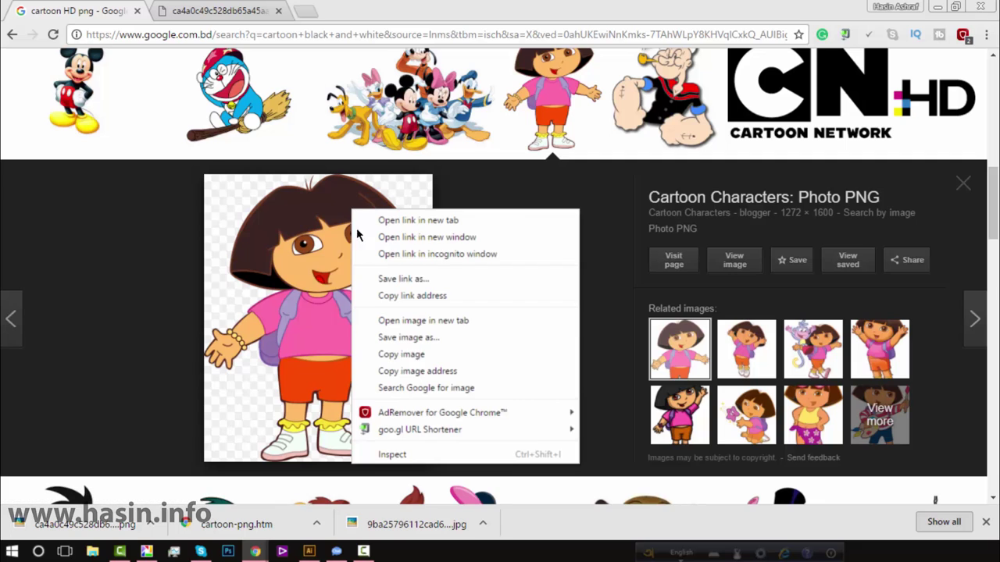
pyautogui.click(420, 340)
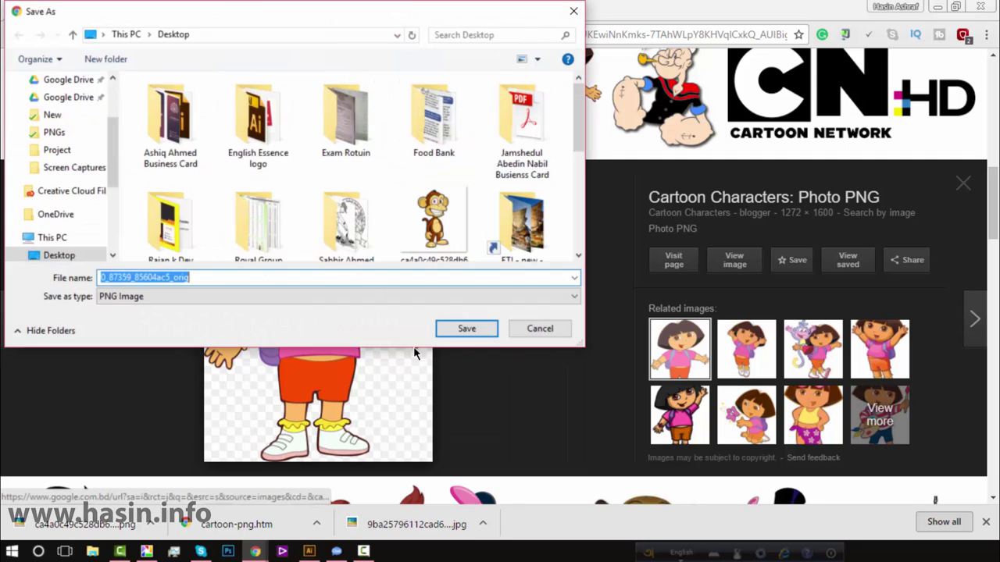
pyautogui.click(471, 332)
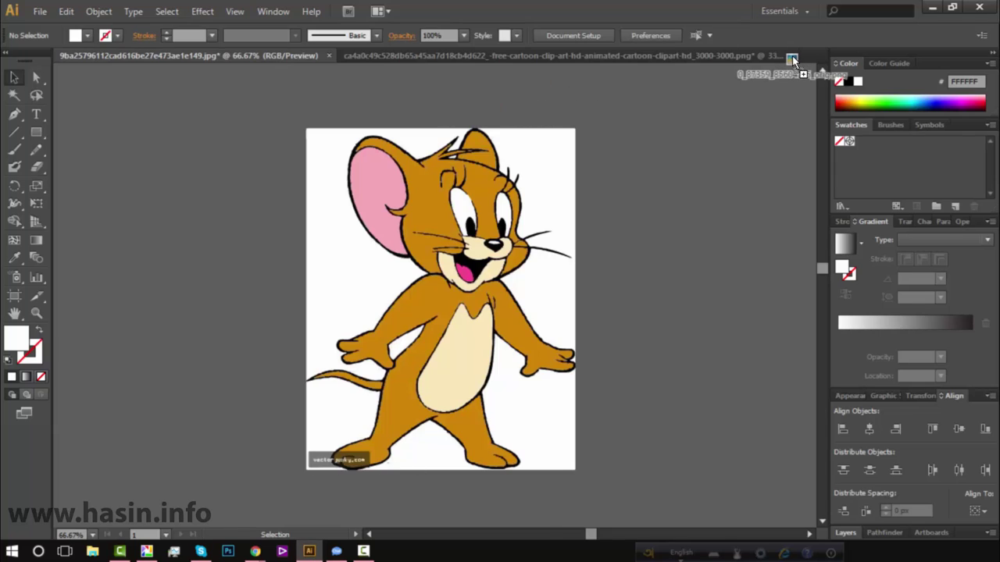
pyautogui.moveTo(242, 500); pyautogui.dragTo(807, 51)
# - Fit the Dora image in view and trace it with the 3 Colors preset
pyautogui.hotkey('ctrl', '-')
pyautogui.hotkey('ctrl', '-')
pyautogui.hotkey('ctrl', '-')
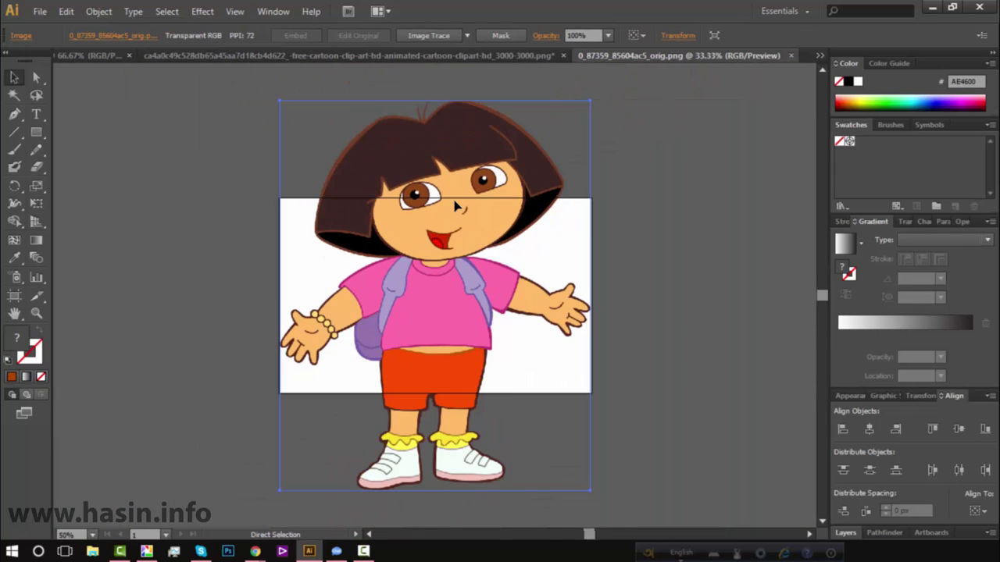
pyautogui.moveTo(468, 200); pyautogui.dragTo(467, 227)
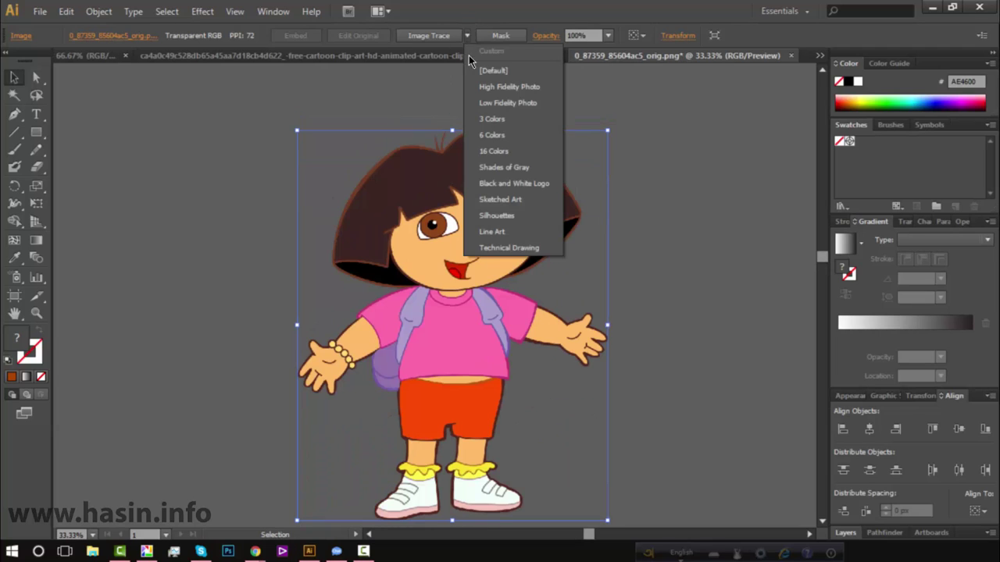
pyautogui.click(467, 36)
pyautogui.click(665, 112)
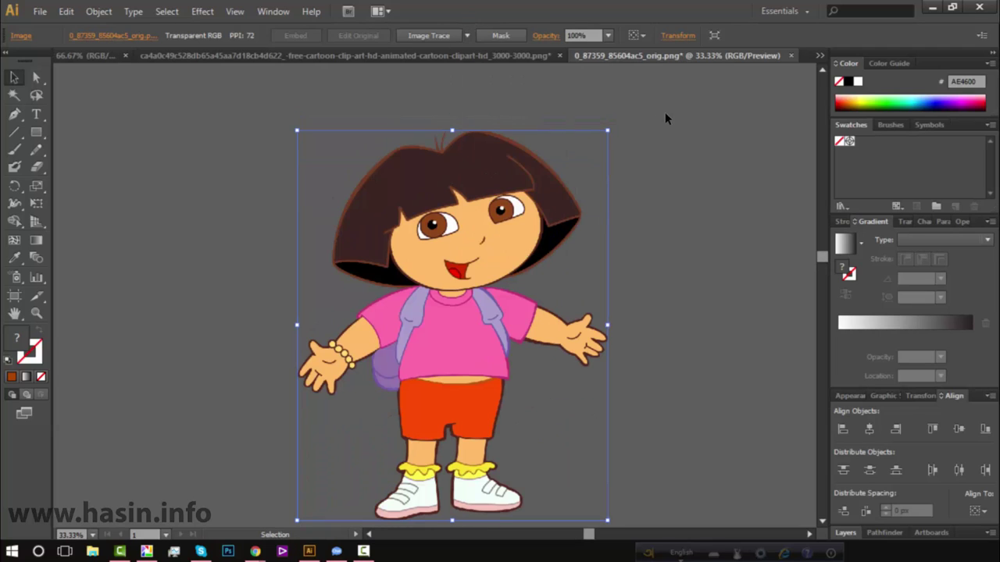
pyautogui.click(469, 35)
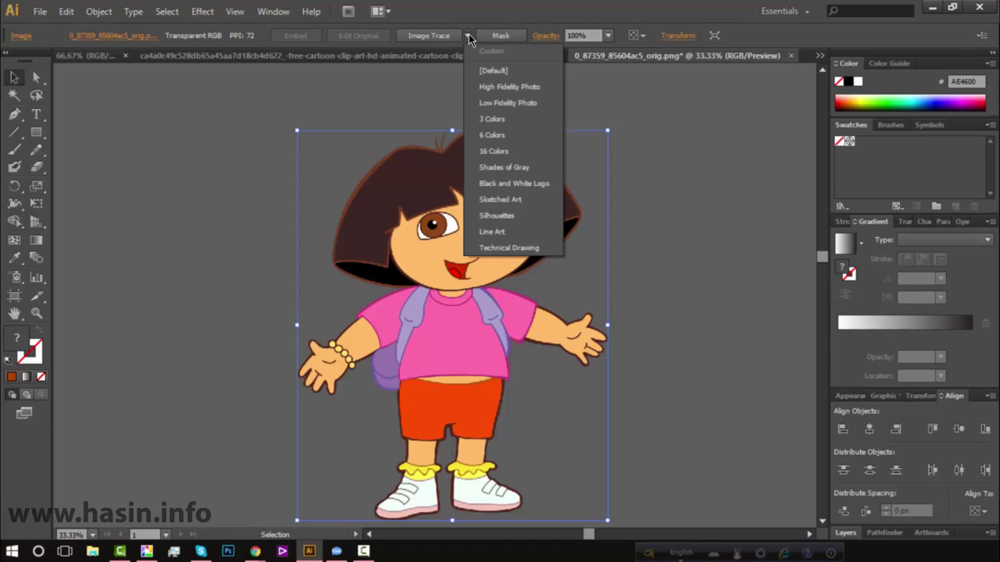
pyautogui.click(491, 130)
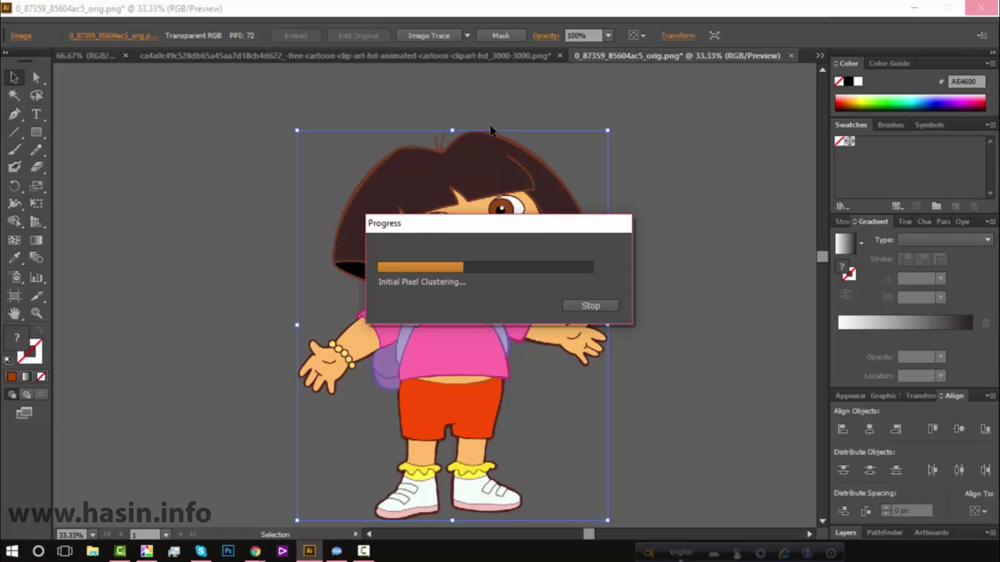
# - Select the traced Dora artwork and undo the trace back to the original image
pyautogui.click(254, 552)
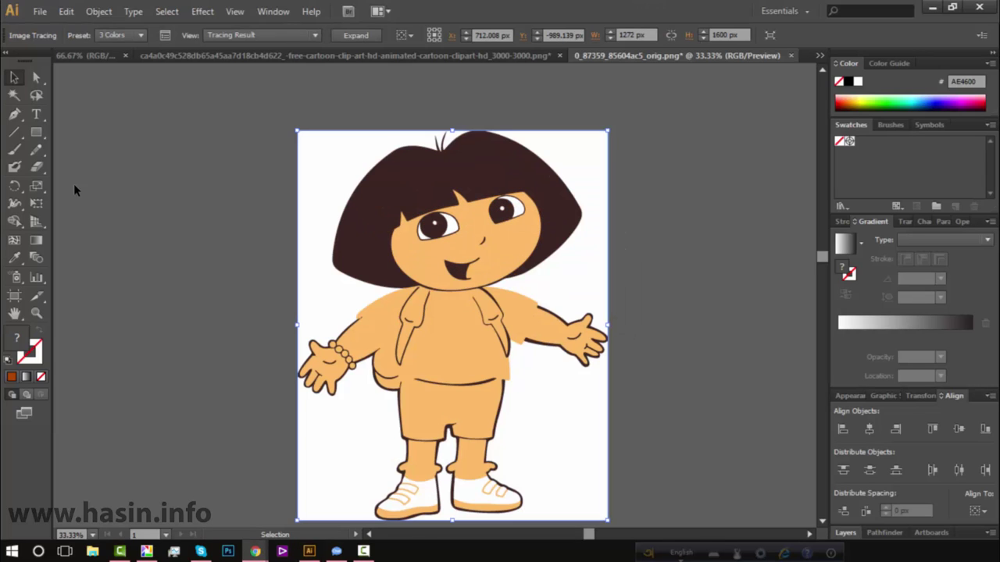
pyautogui.click(236, 172)
pyautogui.click(472, 301)
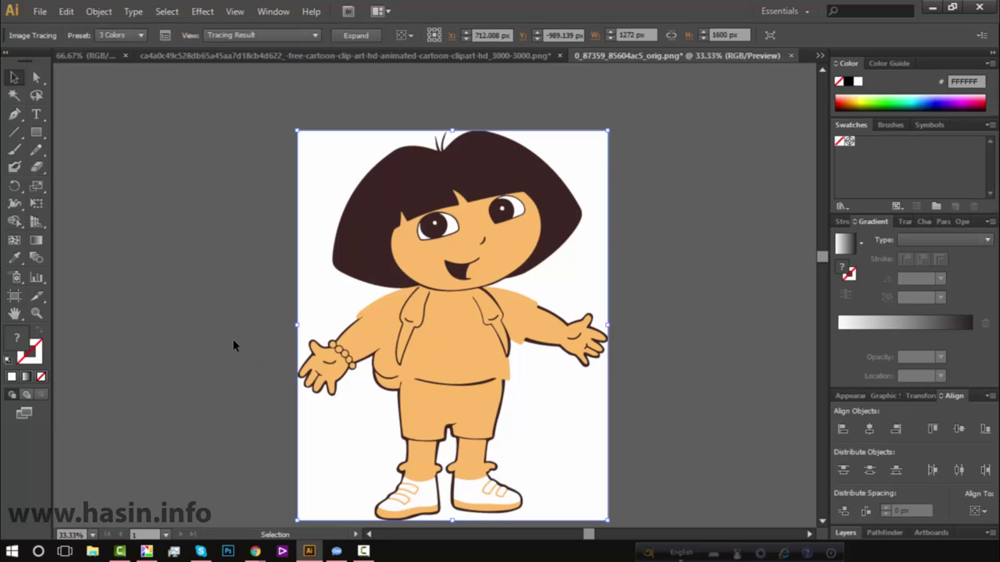
pyautogui.hotkey('ctrl', 'z')
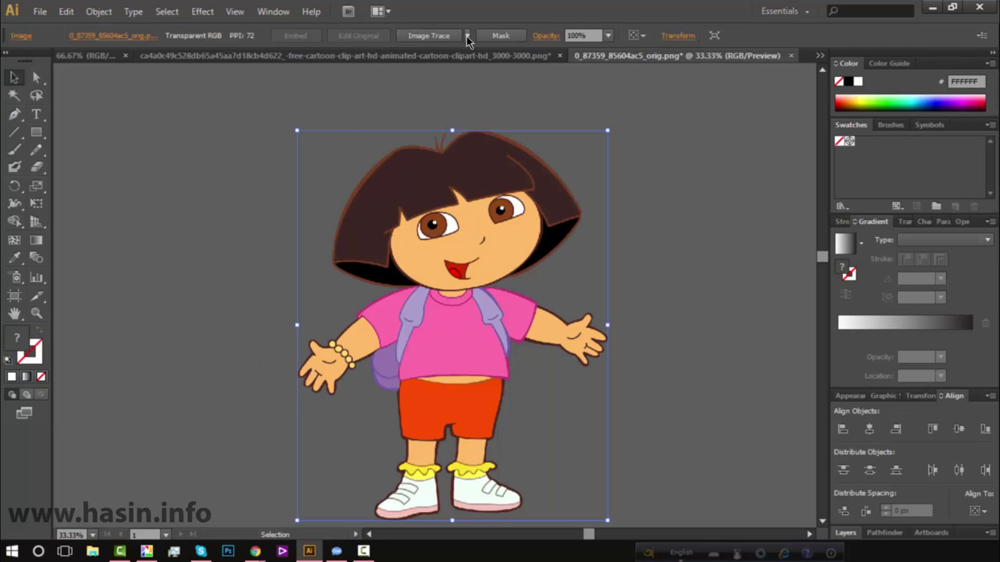
# - Trace the Dora image with the 6 Colors preset and inspect the result
pyautogui.click(467, 35)
pyautogui.click(495, 134)
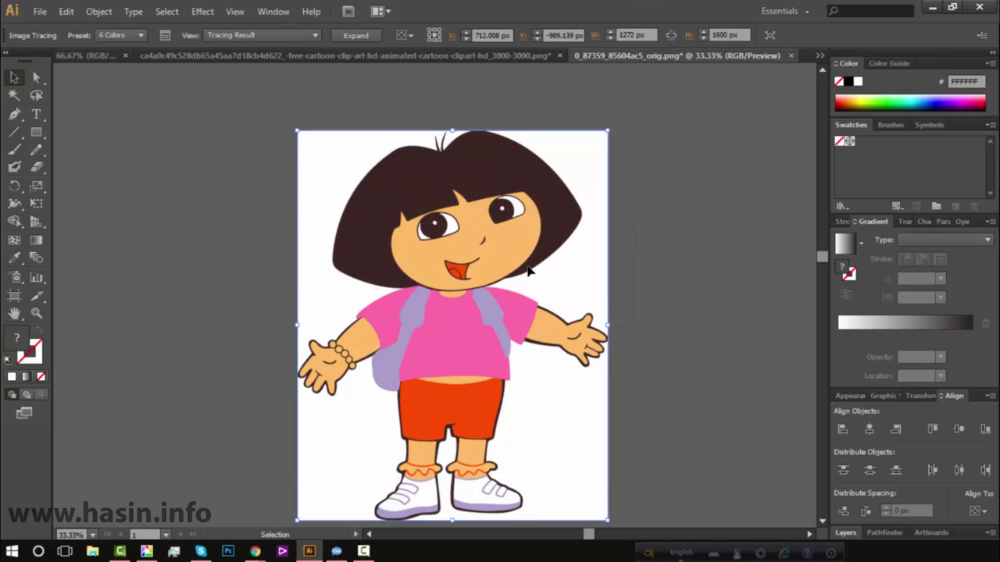
pyautogui.scroll(-4, 272, 315)
pyautogui.scroll(2, 272, 315)
pyautogui.scroll(2, 272, 316)
# - Undo the 6 Colors trace and reselect the original Dora image
pyautogui.click(174, 208)
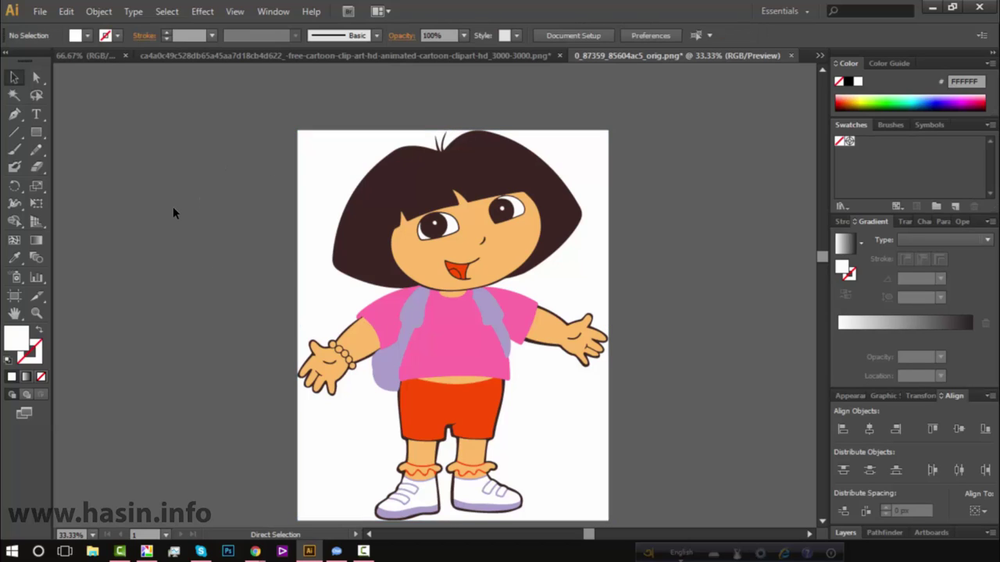
pyautogui.click(219, 235)
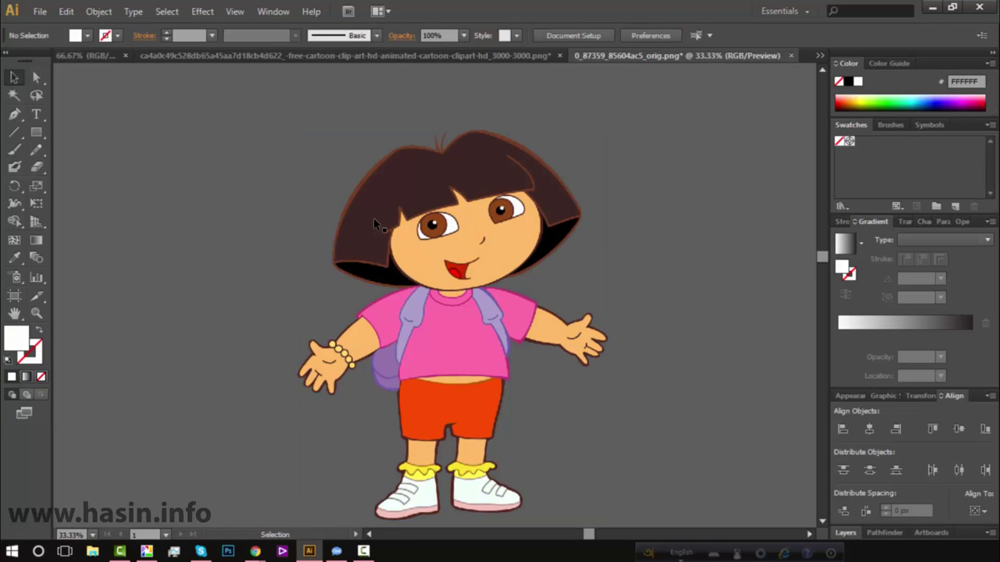
pyautogui.click(376, 225)
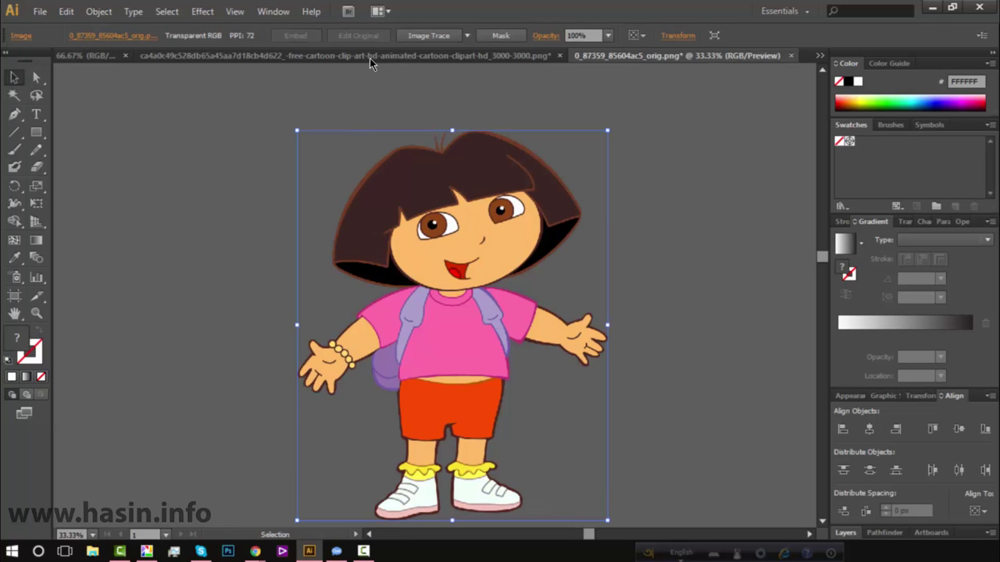
# - Apply the default black-and-white Image Trace to Dora, undo it, and show the preset list
pyautogui.click(427, 36)
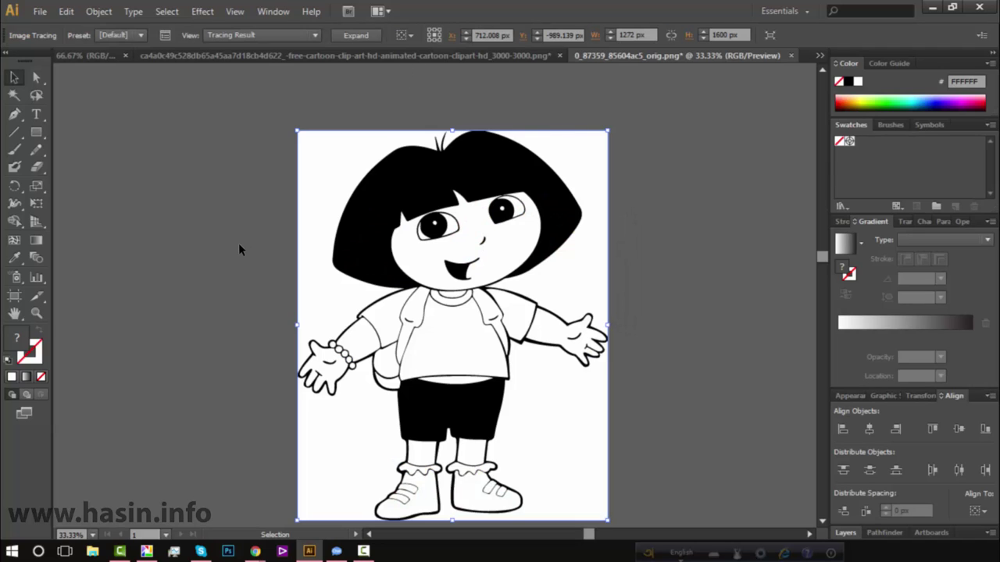
pyautogui.hotkey('ctrl', 'z')
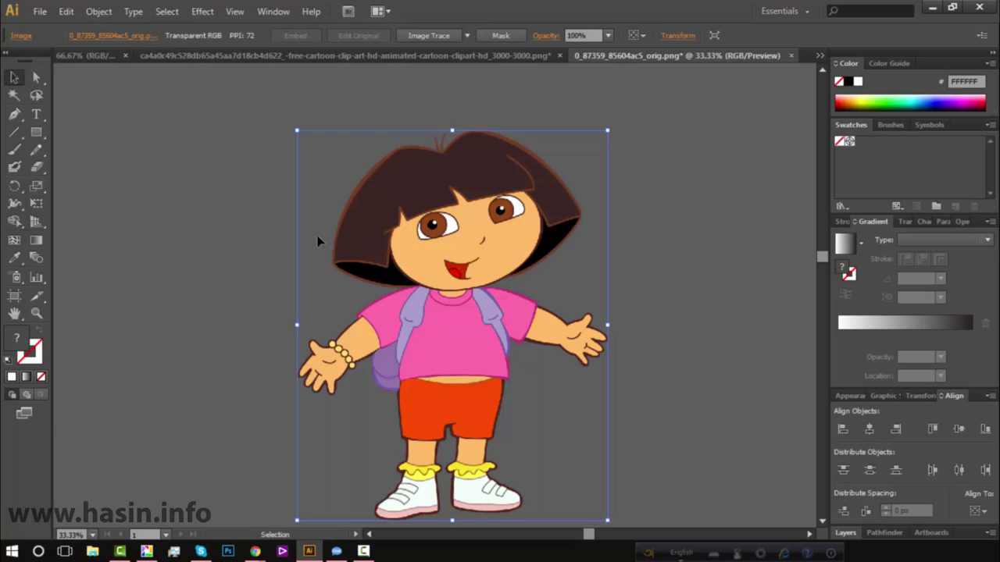
pyautogui.click(467, 35)
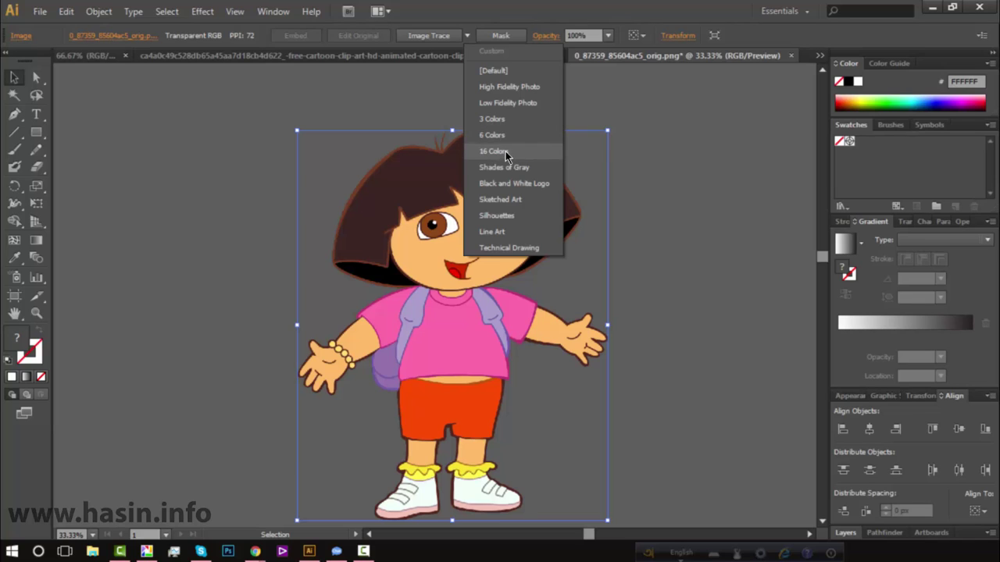
# - Close the tracing preset list without tracing and deselect the colour Dora image
pyautogui.click(525, 138)
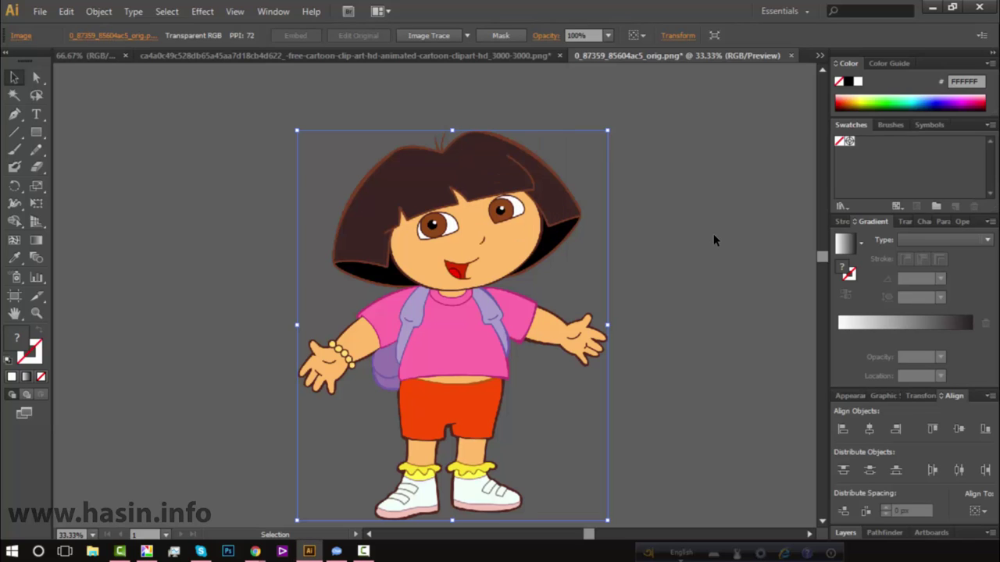
pyautogui.click(713, 234)
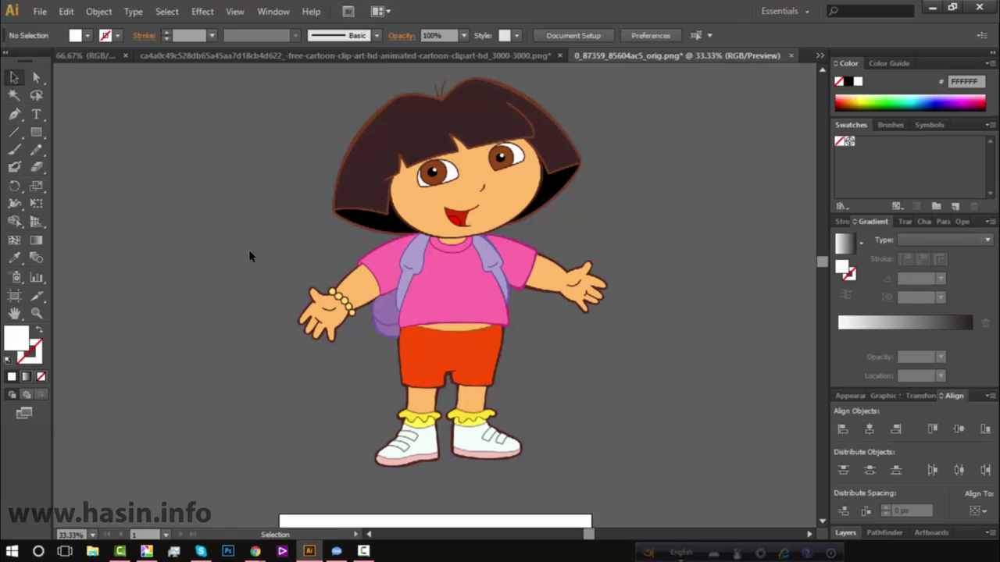